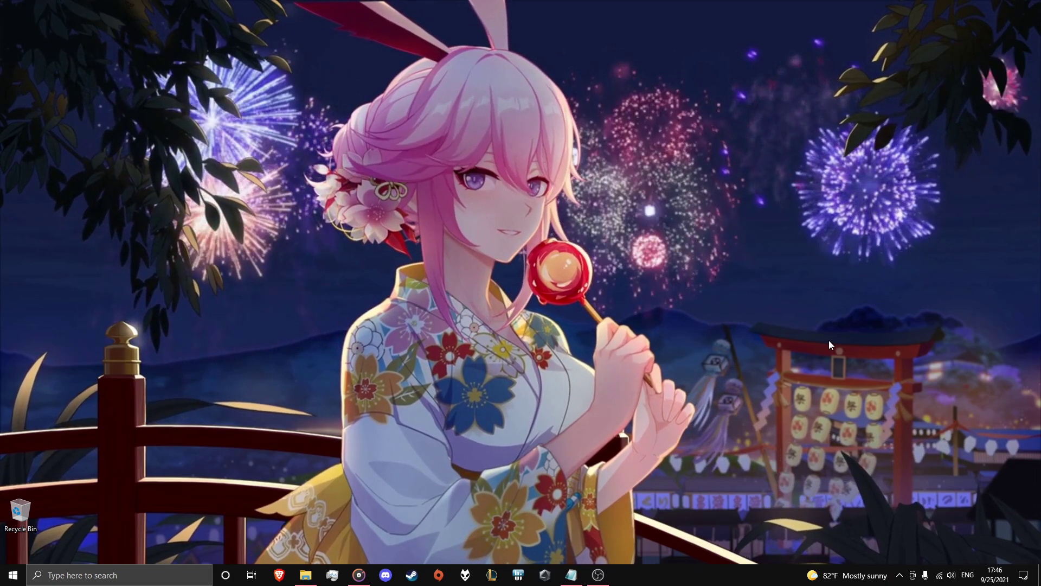
- Bring up the Chimera Adding Amino Acids.txt notes and review the procedure for modelling missing amino acids
left_click(571, 574)
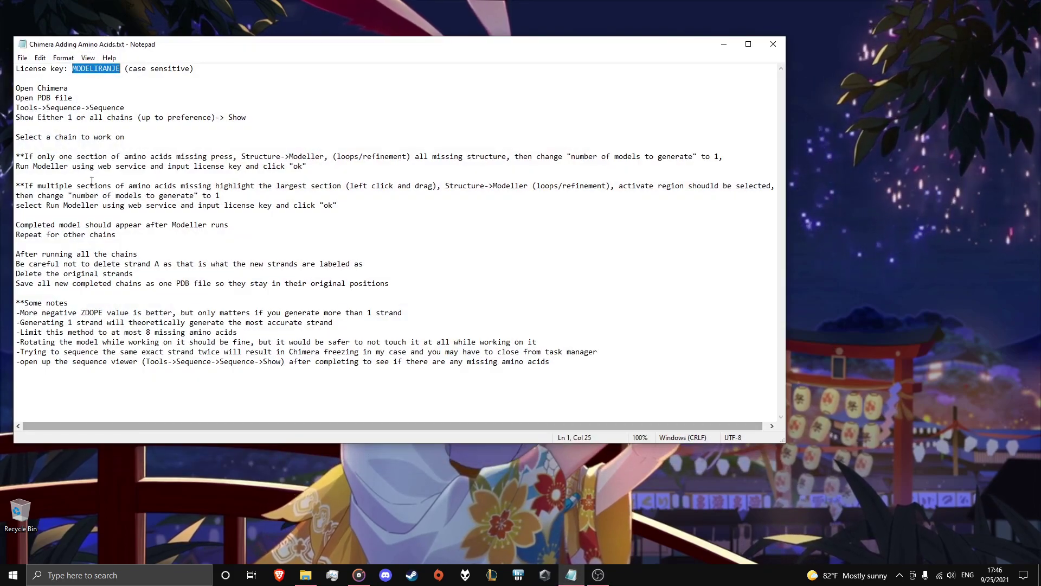
left_click(181, 106)
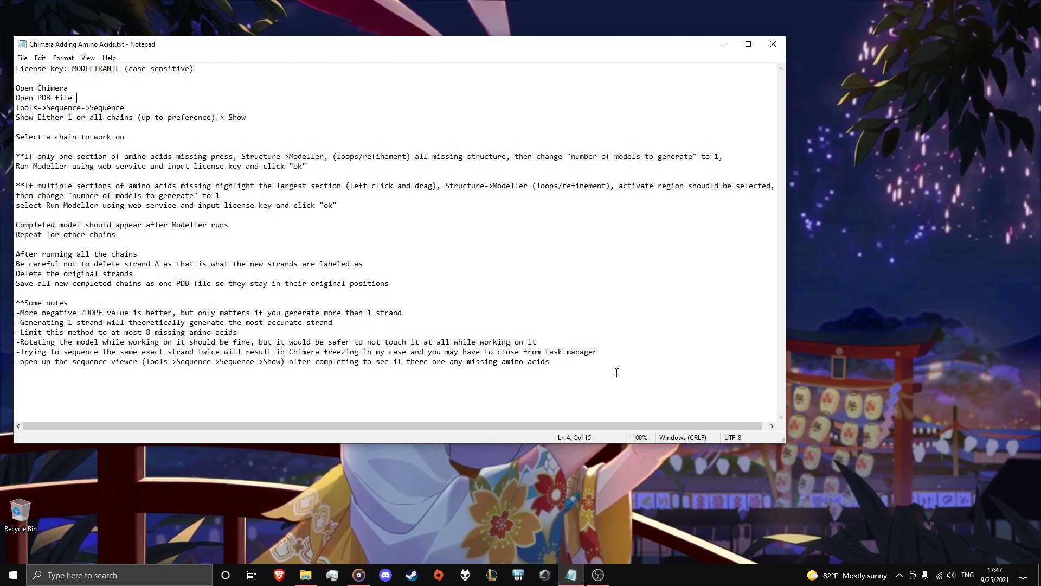
- Launch UCSF Chimera and open the recent structure file 7bre(2).pdb
left_click(119, 575)
type("chimera")
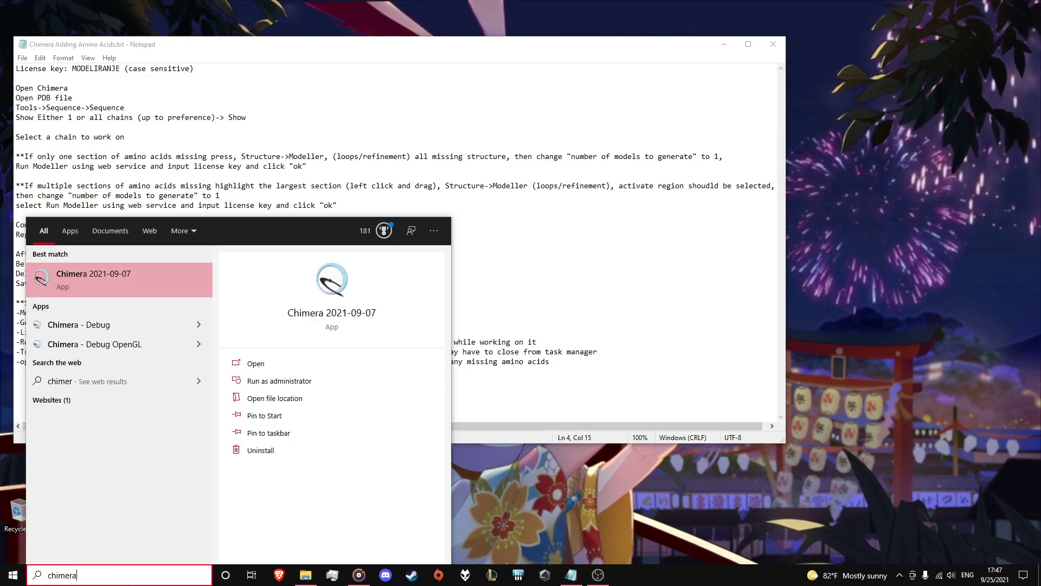
key("Return")
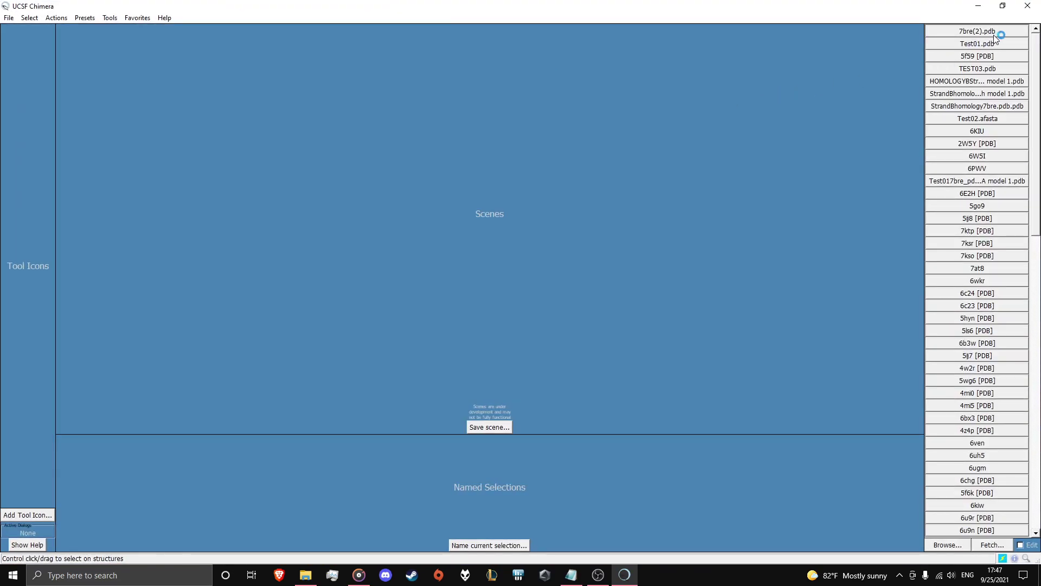
left_click(977, 31)
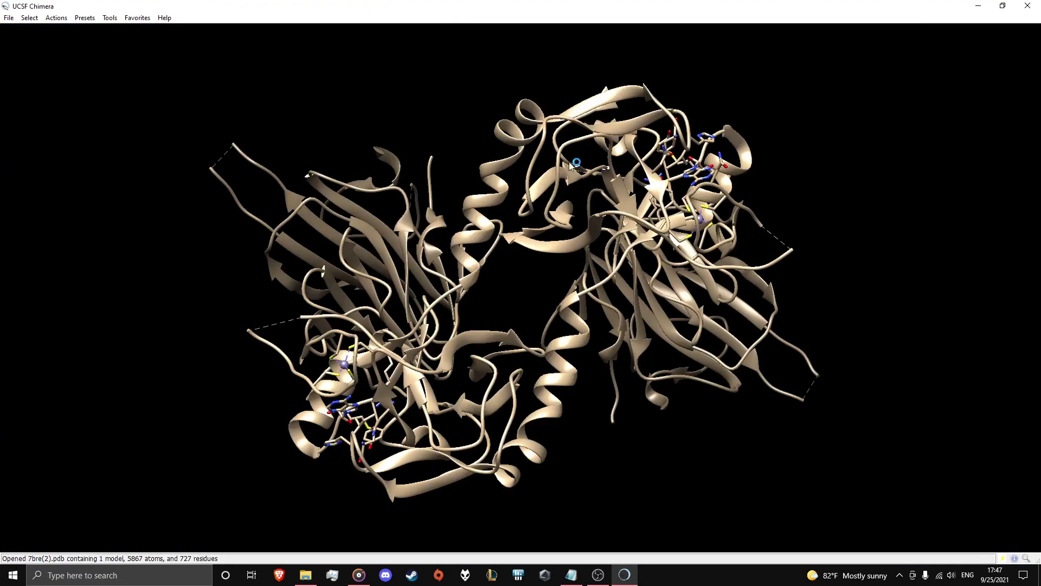
- Show the sequences of all chains in 7bre(2).pdb and move the chain A sequence window clear of the others
left_click(111, 21)
mouse_move(143, 90)
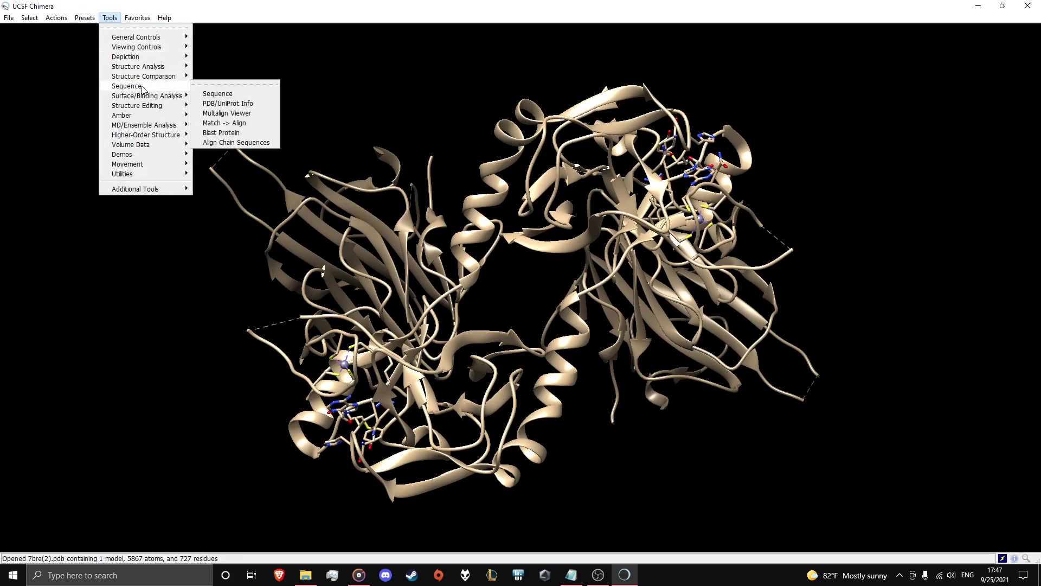
left_click(222, 91)
left_click(531, 115)
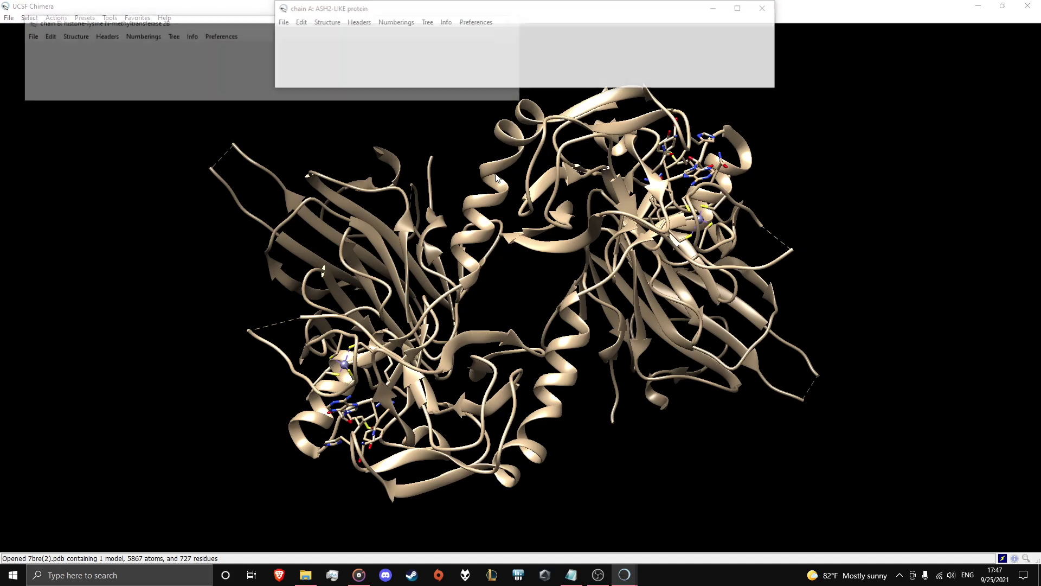
left_click_drag(348, 15, 79, 40)
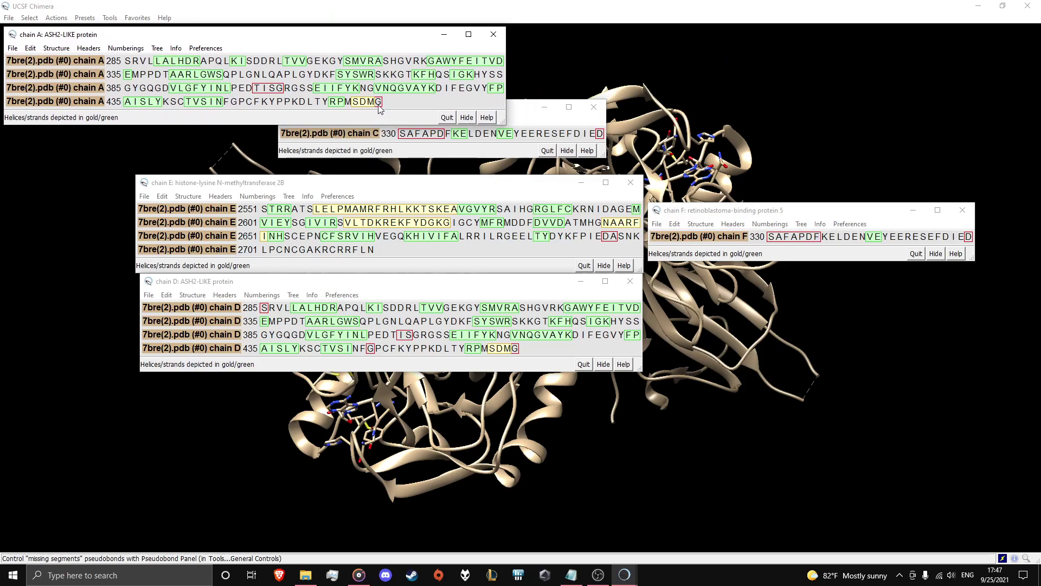
- Select the missing TISG region in chain A and set up Modeller loop refinement for it with 1 model to generate
left_click_drag(255, 89, 279, 90)
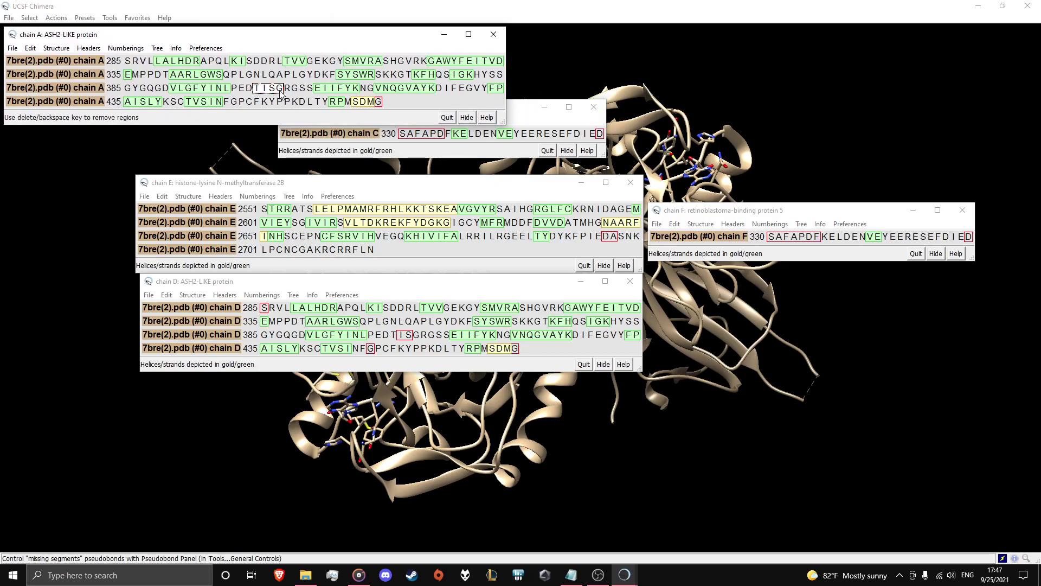
left_click(61, 50)
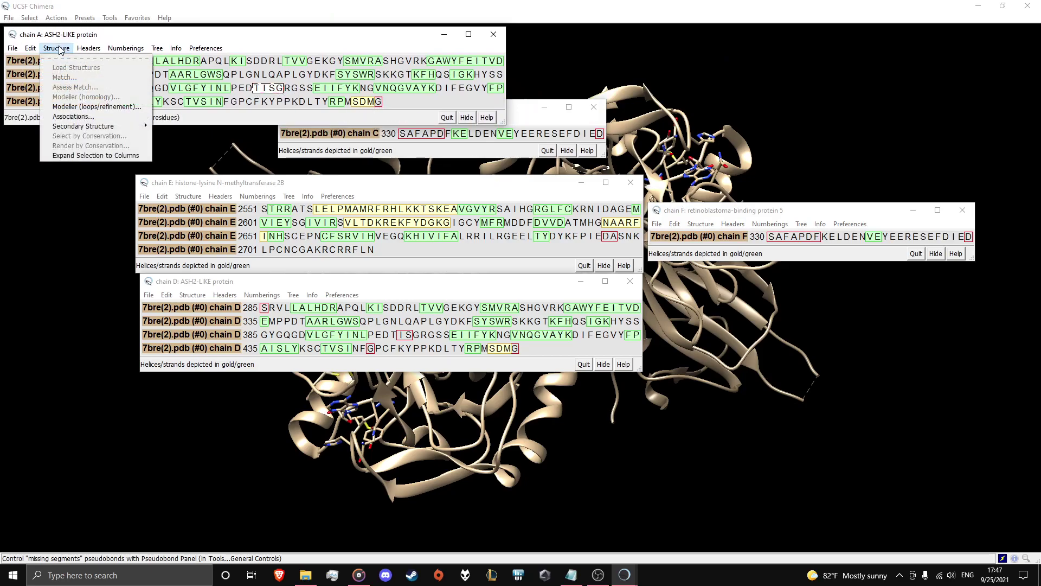
left_click(82, 107)
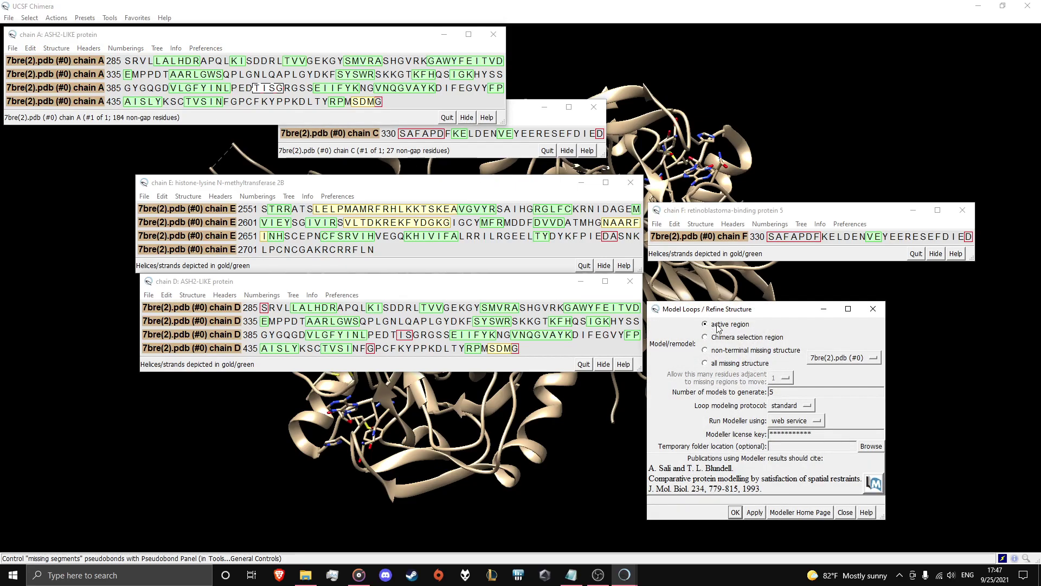
double_click(782, 391)
type("1")
left_click_drag(763, 315, 691, 103)
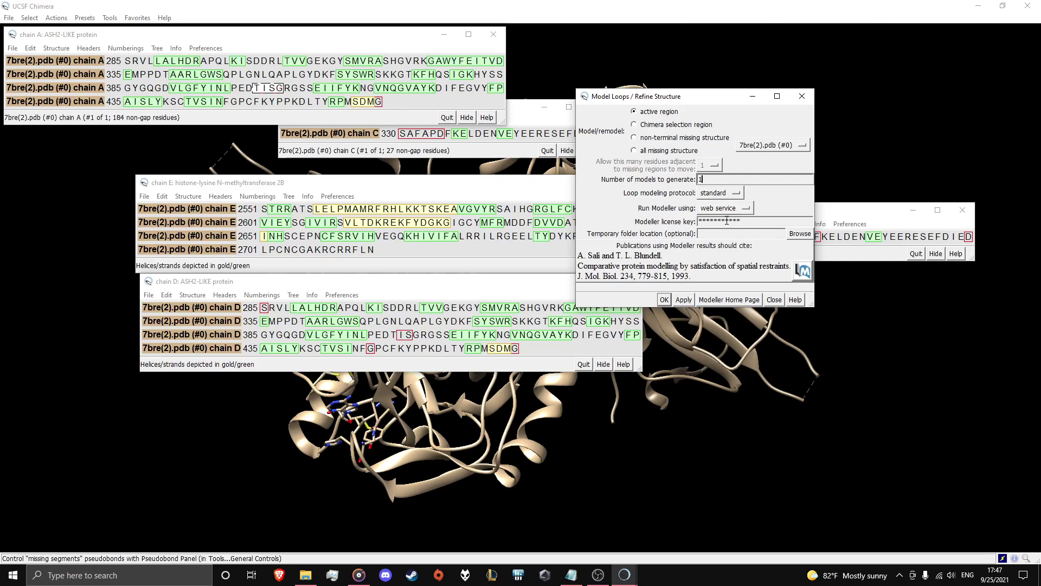
- Check the Modeller license key in the notes, and start the Modeller run for chain A
left_click(571, 575)
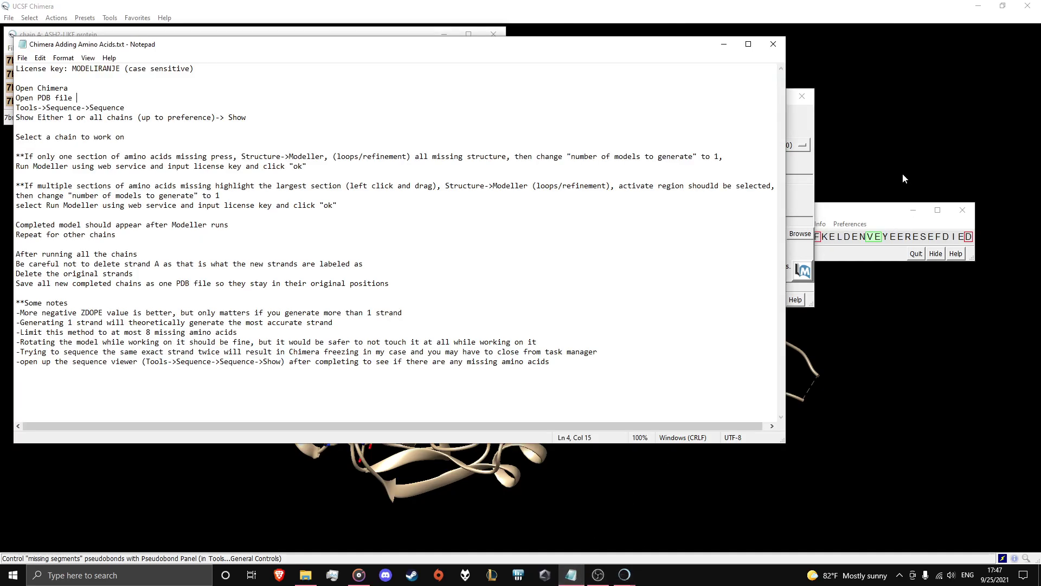
left_click_drag(71, 69, 118, 69)
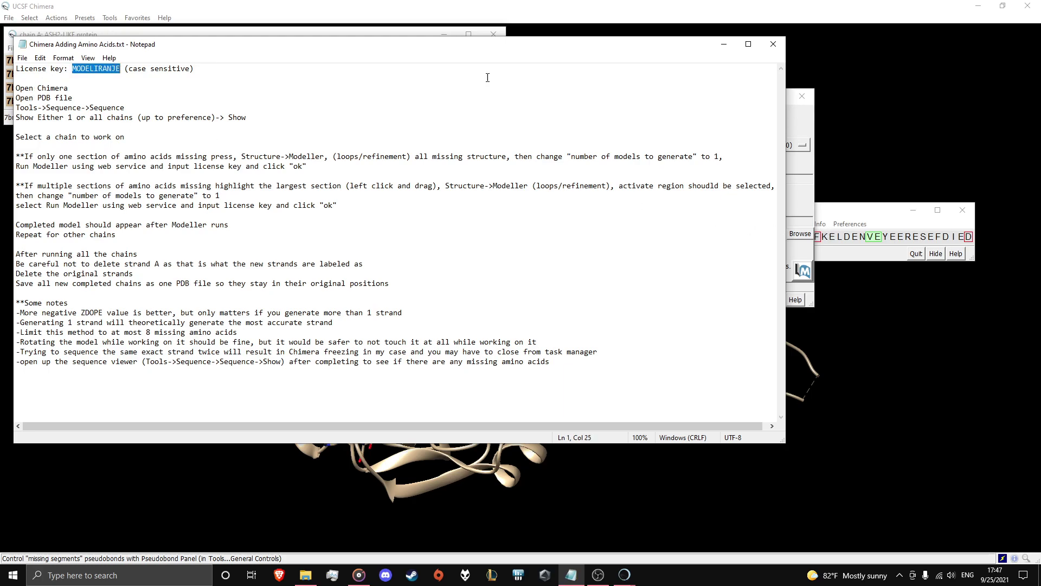
left_click(723, 44)
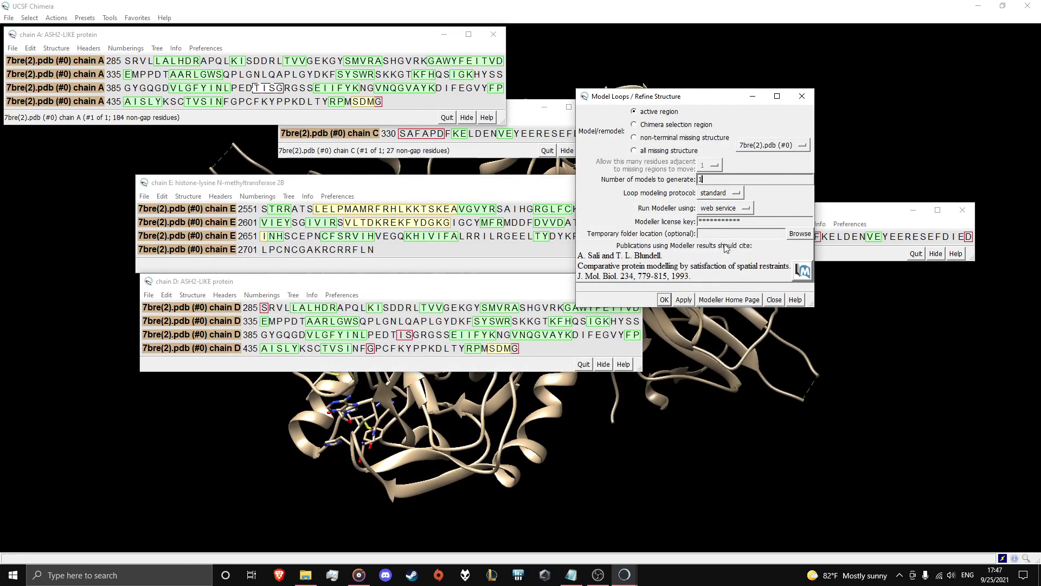
left_click(665, 300)
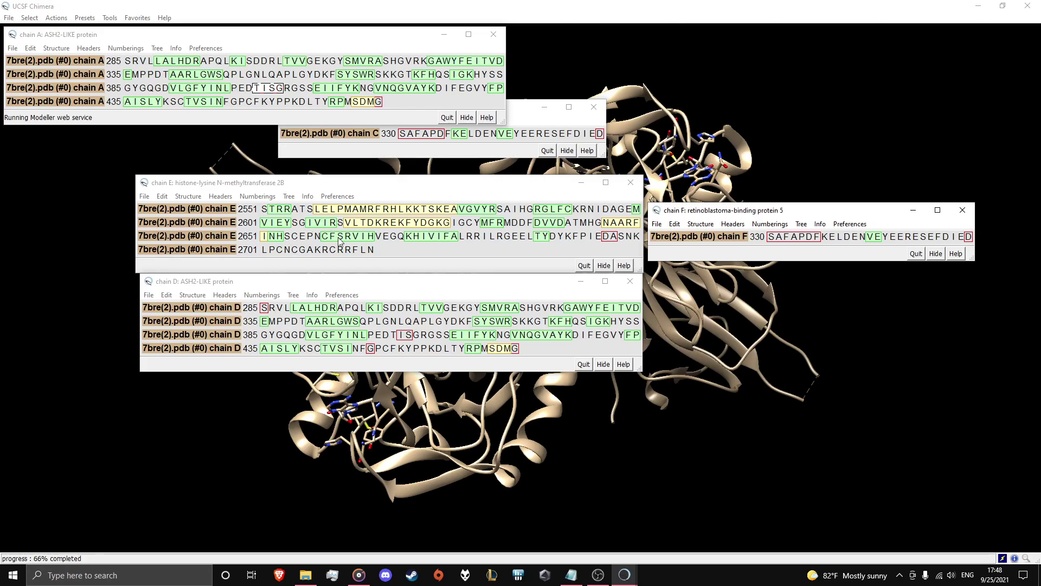
- Rearrange the chain D, E and B sequence windows and the chain A model results so they do not overlap
left_click_drag(287, 285, 171, 435)
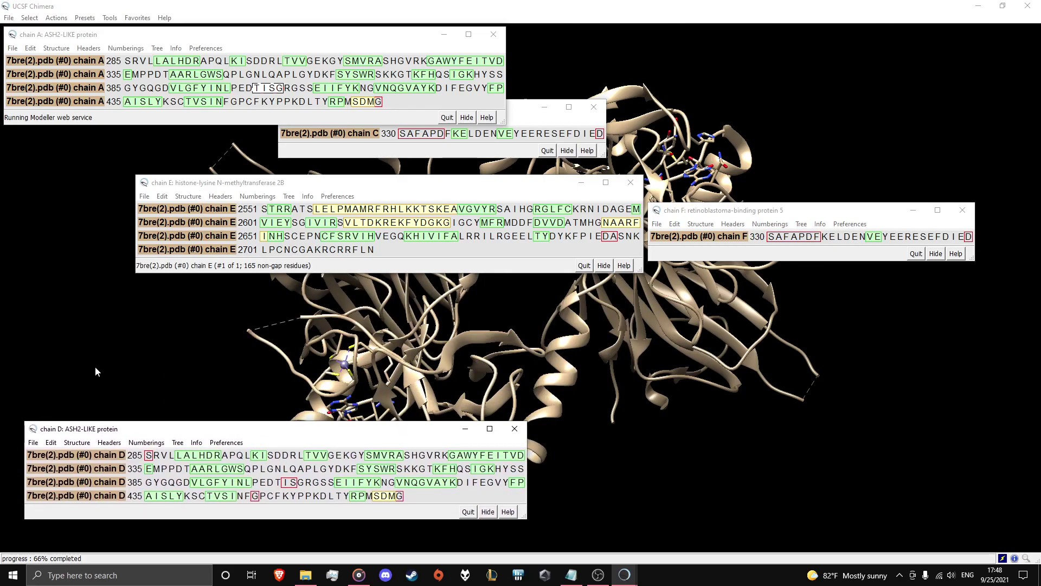
left_click_drag(59, 431, 57, 357)
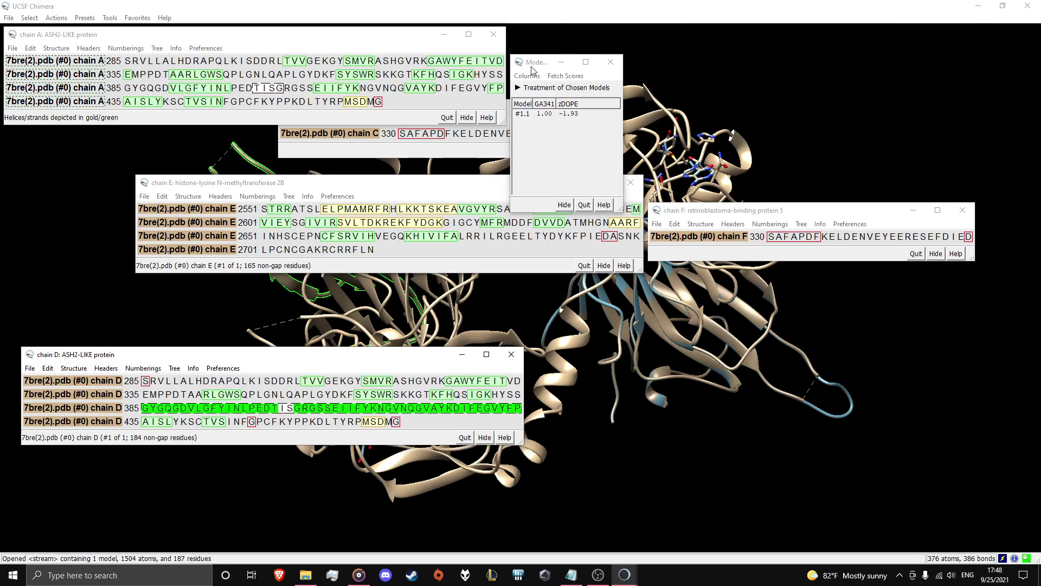
left_click_drag(531, 67, 940, 44)
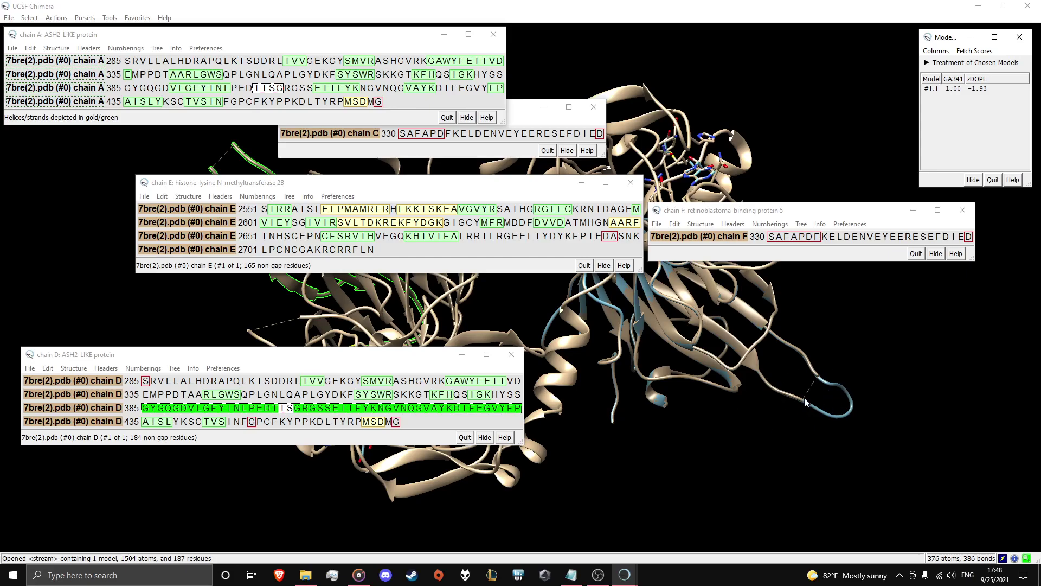
left_click_drag(252, 182, 145, 257)
left_click_drag(150, 173, 69, 148)
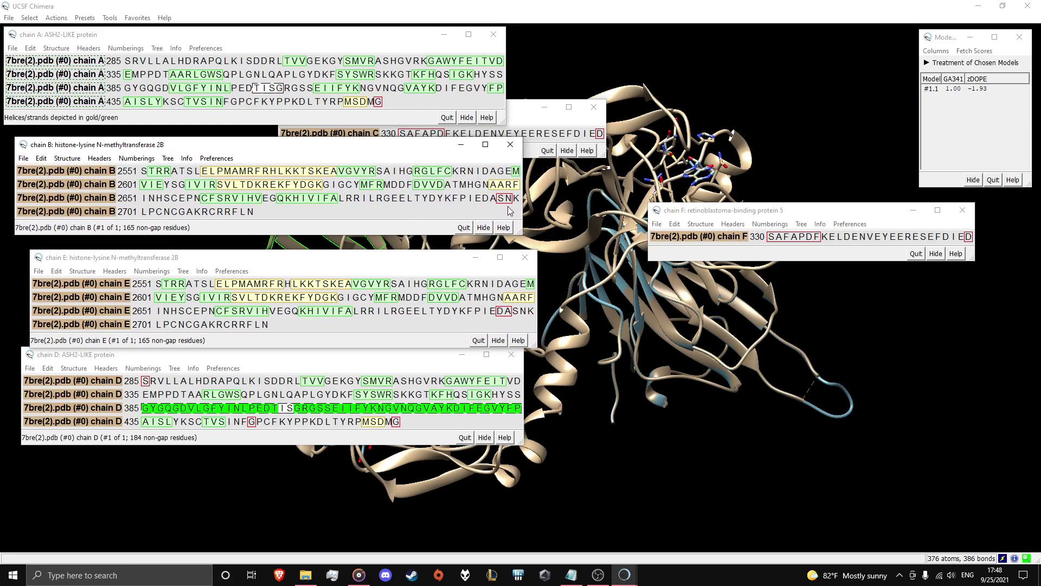
- Run Modeller loop refinement on all missing structure of chain B, generating 1 model
left_click(68, 158)
left_click(108, 225)
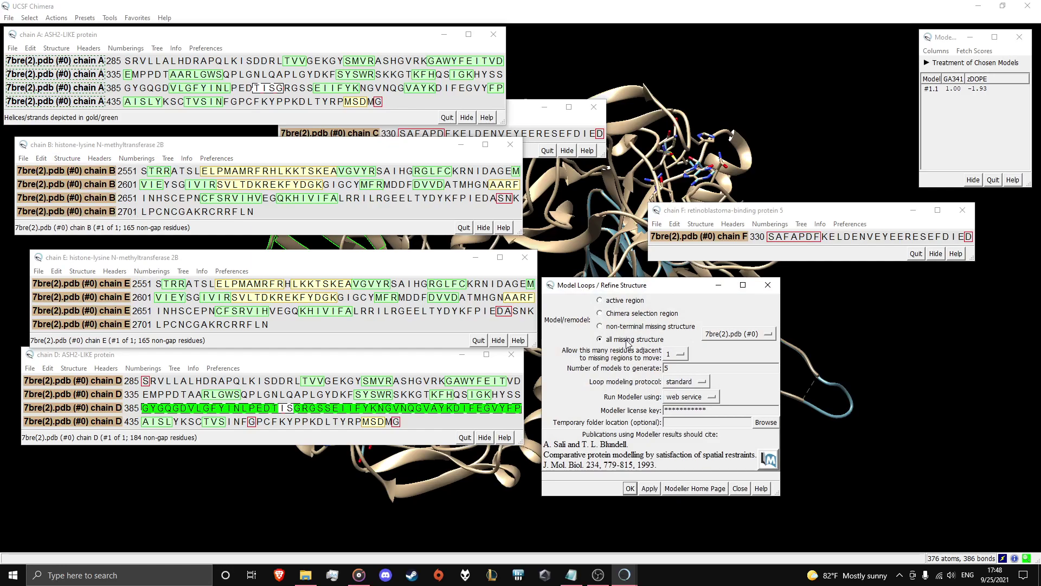
left_click_drag(693, 367, 656, 373)
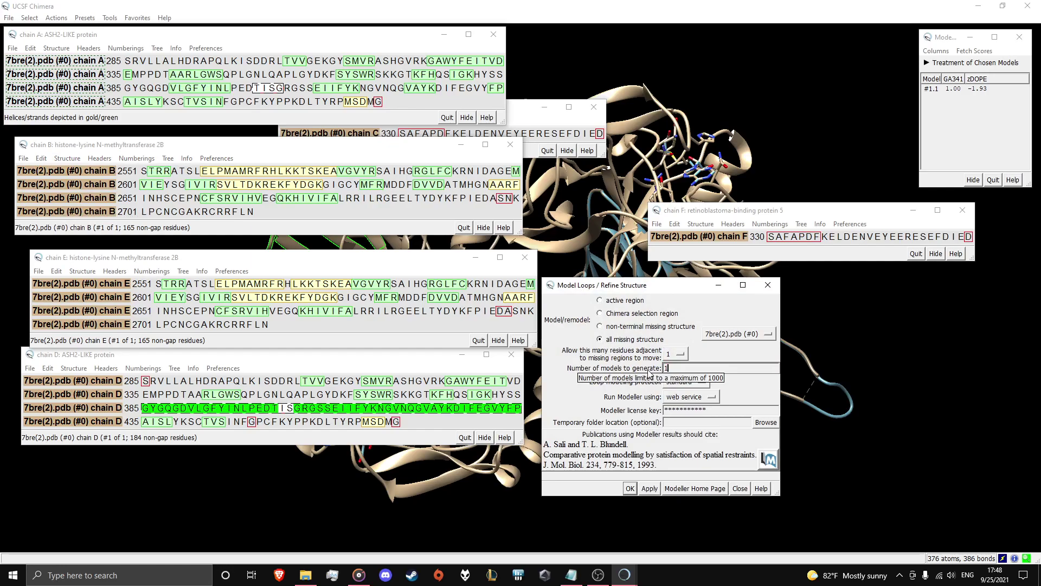
left_click(630, 489)
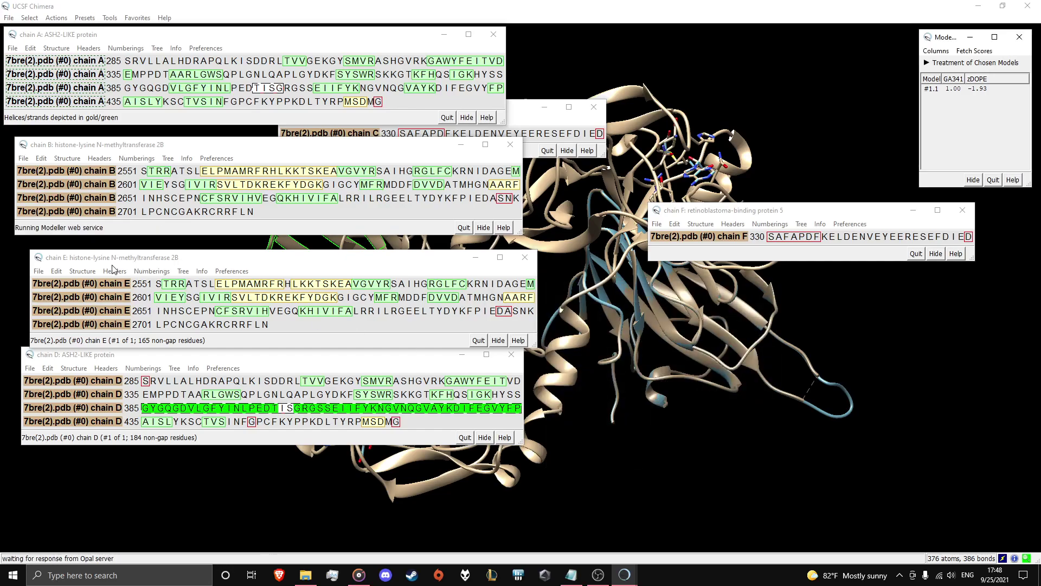
- Spread out the chain E, C and F sequence windows and place the chain B model results below the chain A results
left_click_drag(98, 259, 83, 461)
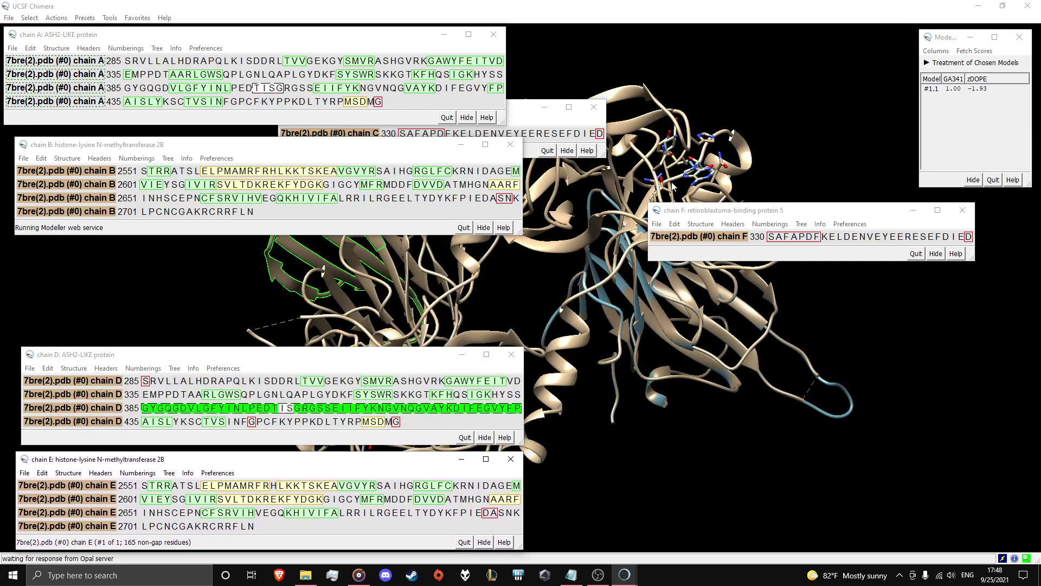
left_click_drag(520, 113, 281, 270)
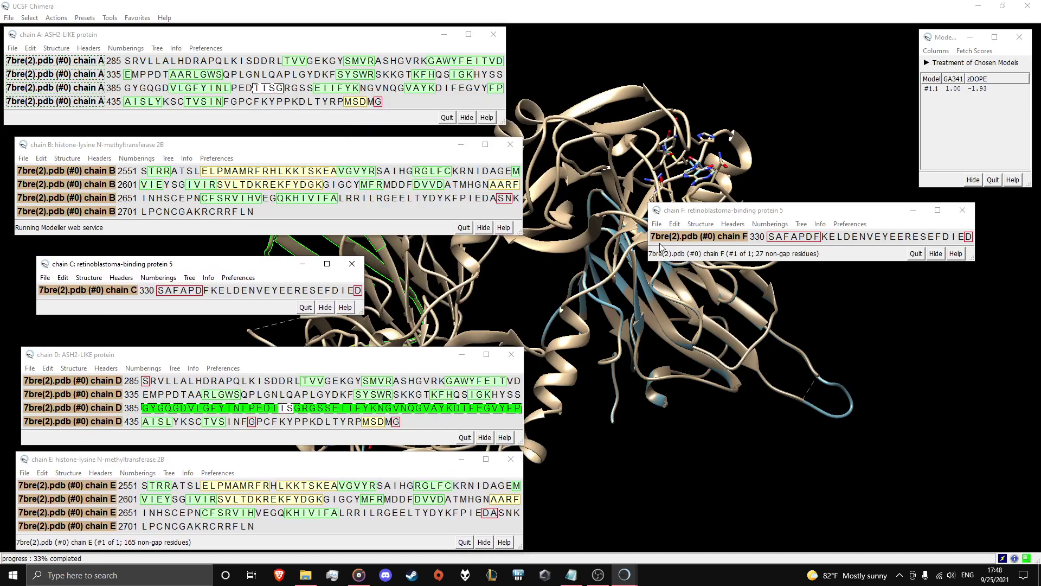
left_click_drag(678, 215, 553, 50)
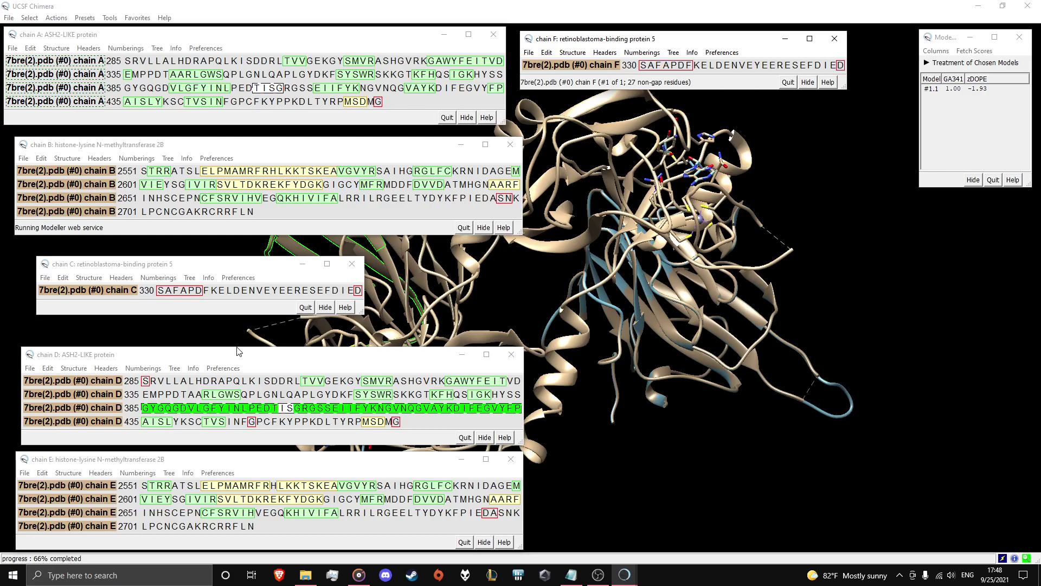
left_click_drag(525, 110, 922, 207)
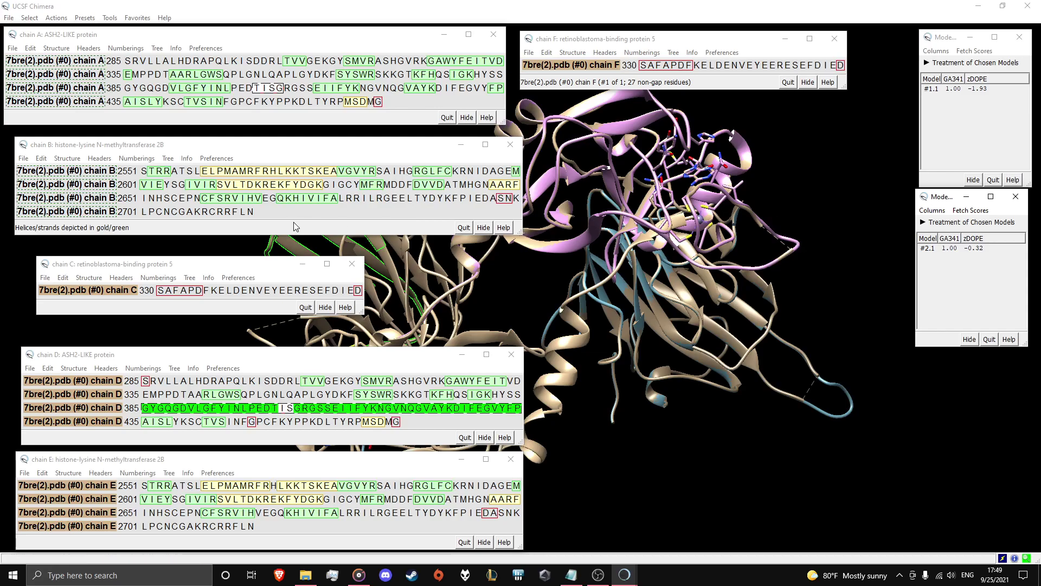
left_click_drag(133, 271, 112, 271)
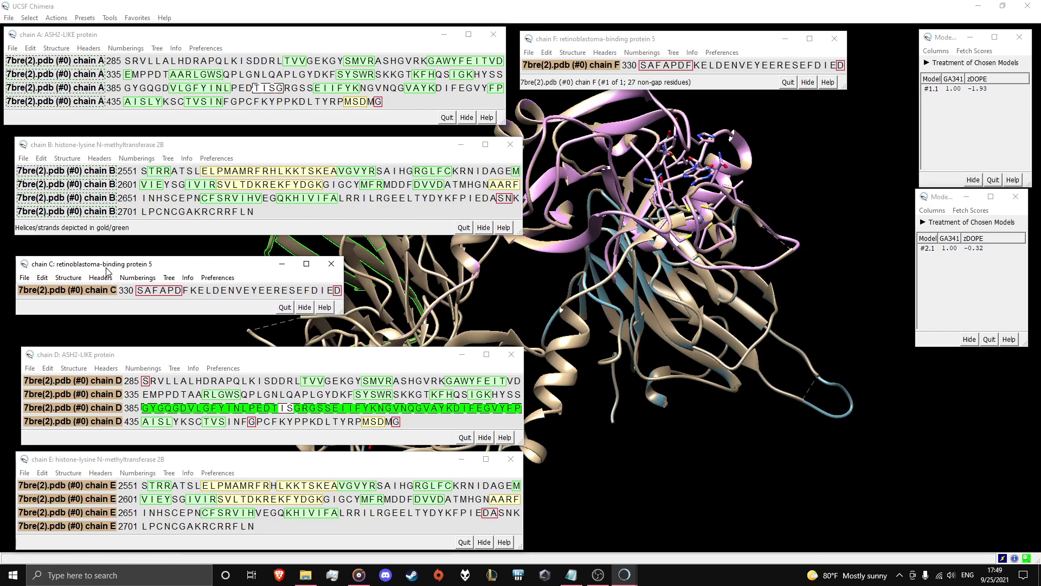
- Select the missing SAFAPD region in chain C and run Modeller loop refinement on the active region with 1 model
left_click(144, 292)
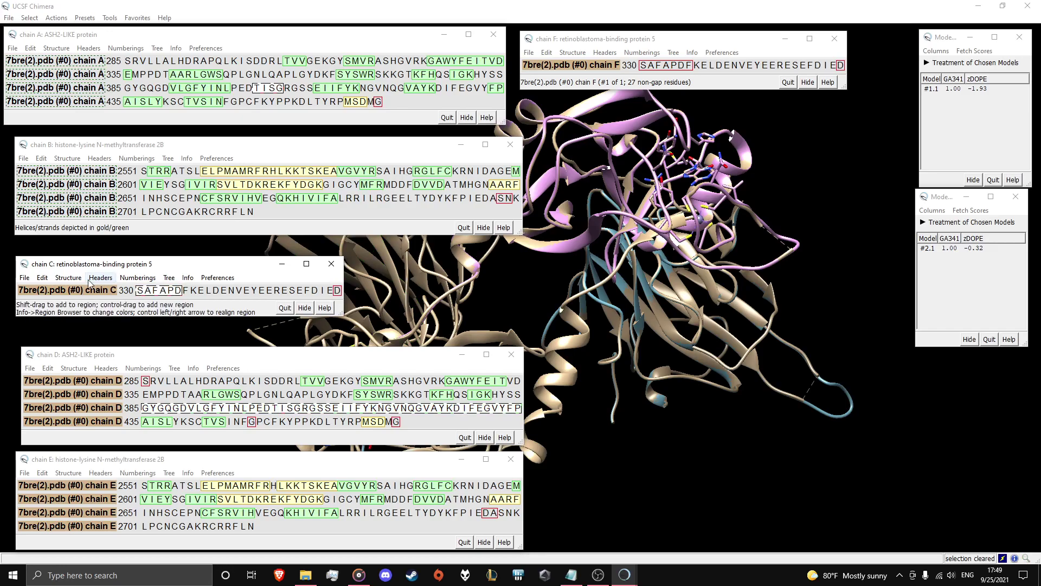
left_click(68, 278)
left_click(114, 334)
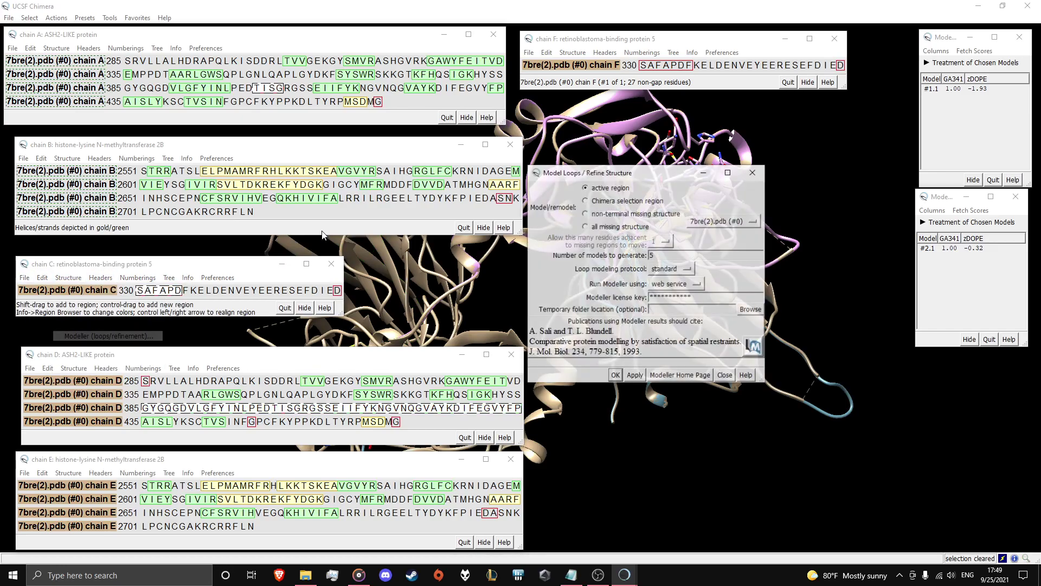
left_click_drag(722, 255, 557, 269)
key("BackSpace")
type("1")
left_click(617, 375)
- Line up the model result windows for chains A, B and C side by side below the chain F sequence
left_click_drag(944, 44, 570, 112)
left_click_drag(944, 201, 692, 106)
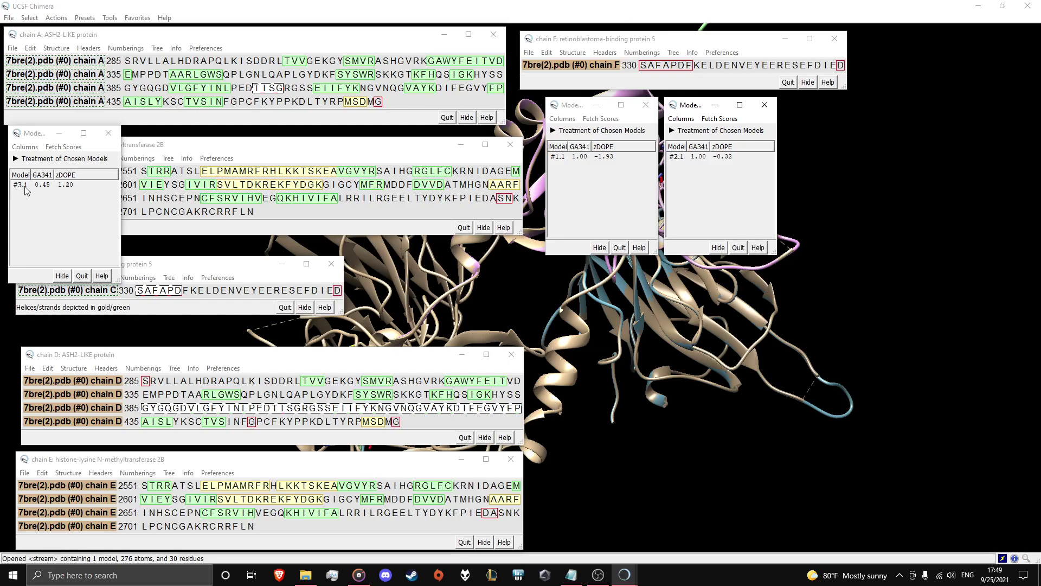
left_click_drag(38, 139, 822, 108)
left_click(144, 269)
- Select the missing IS region in chain D, run Modeller loop refinement on the active region with 1 model, and place the results below chain A's
left_click(121, 361)
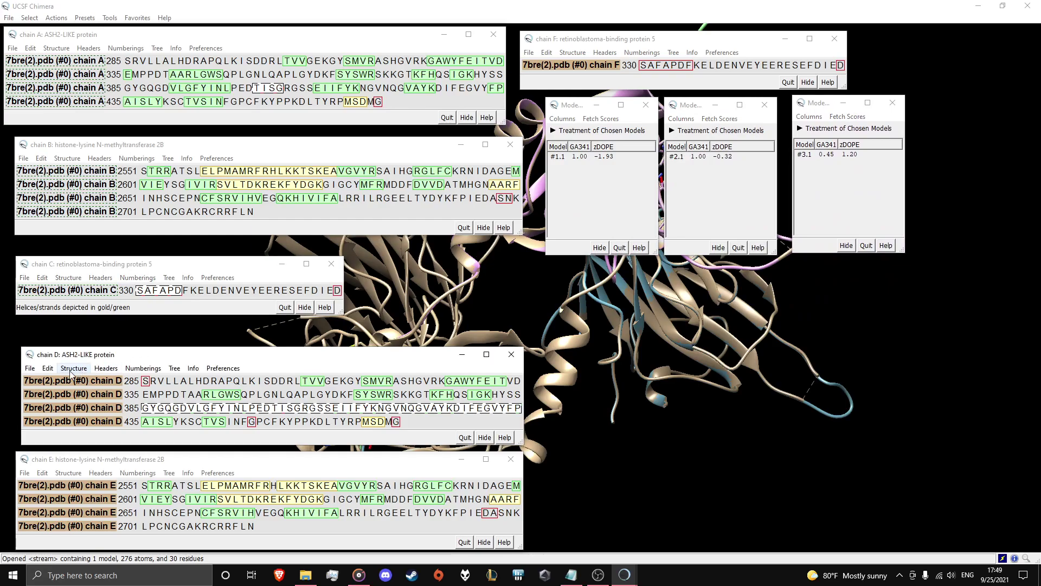
left_click(73, 368)
left_click(316, 407)
left_click(283, 408)
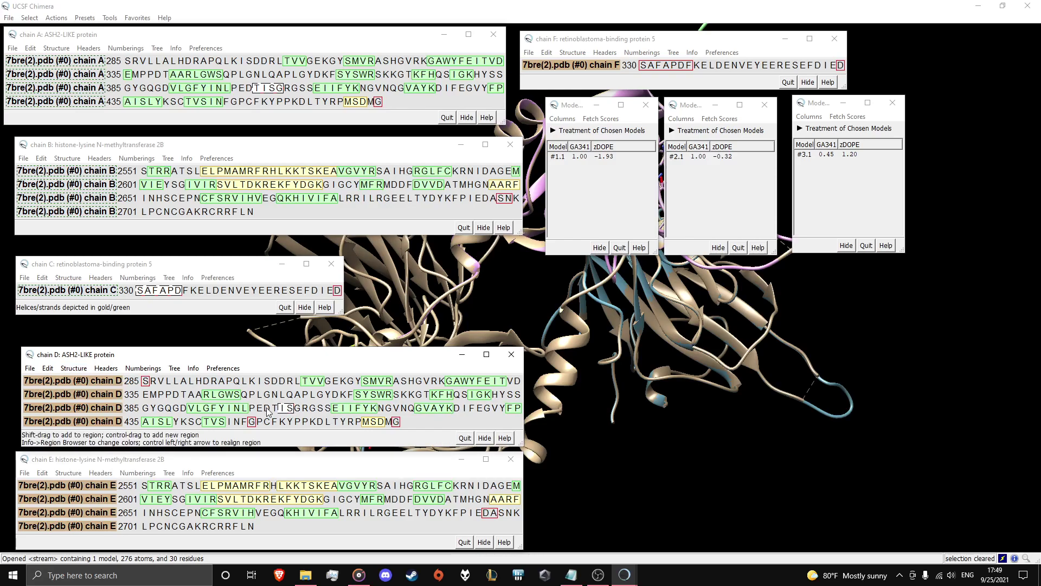
left_click(73, 369)
left_click(98, 427)
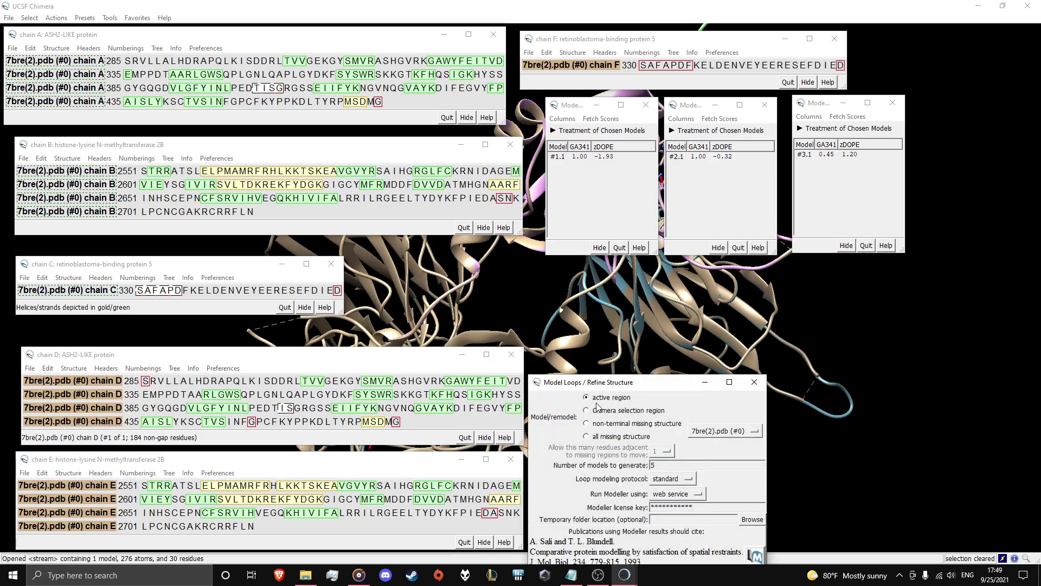
left_click_drag(666, 465, 562, 477)
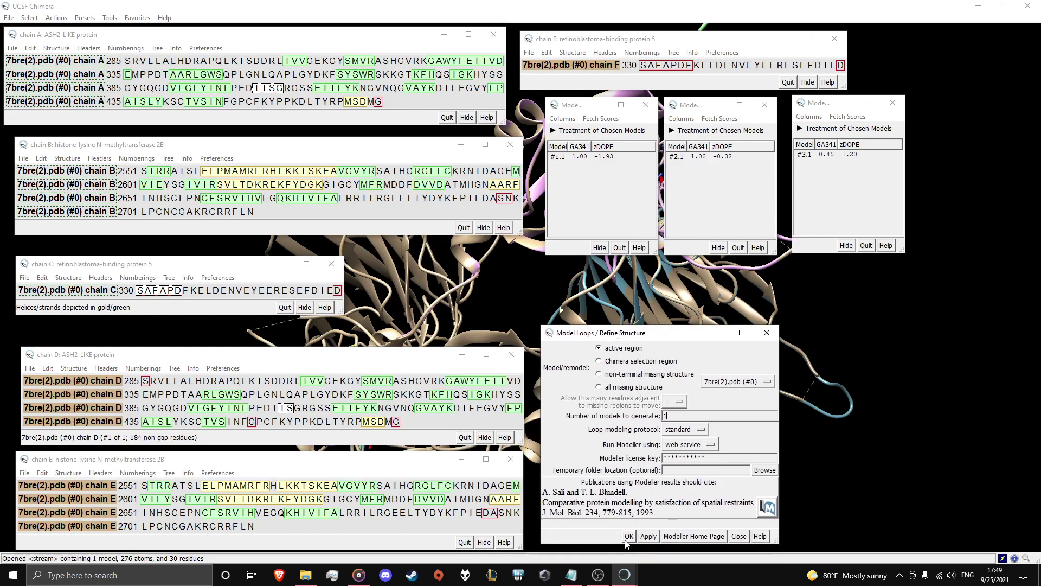
left_click(626, 538)
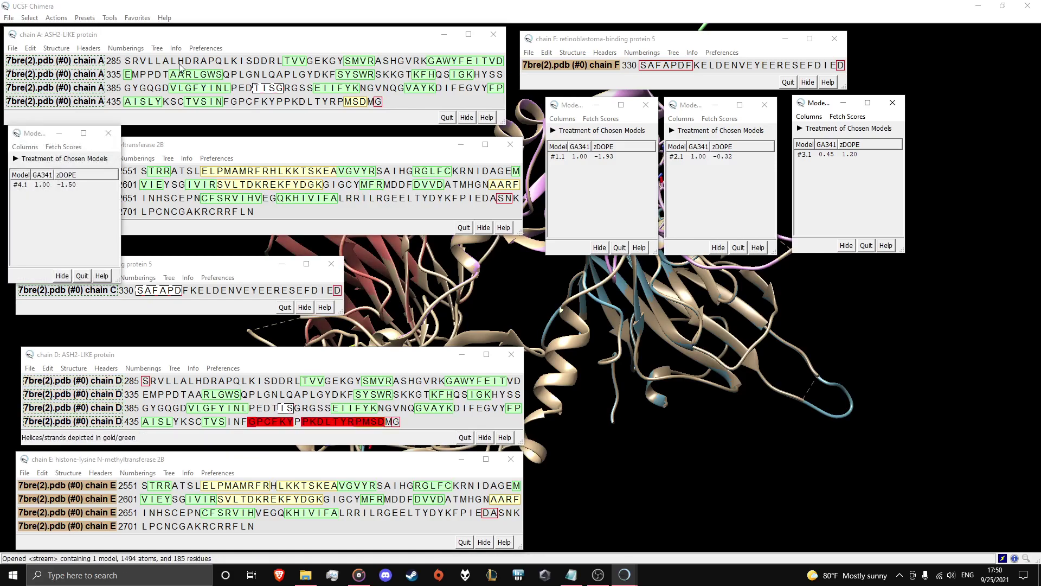
left_click_drag(31, 138, 573, 273)
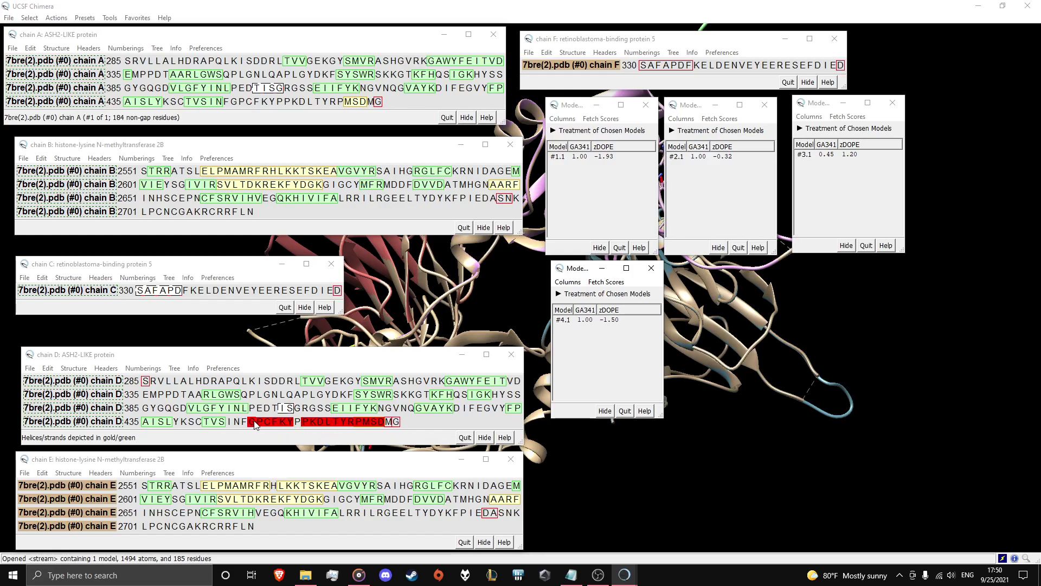
- Run Modeller loop refinement on all missing structure of chain E with 1 model and place the results beside chain D's
left_click(86, 359)
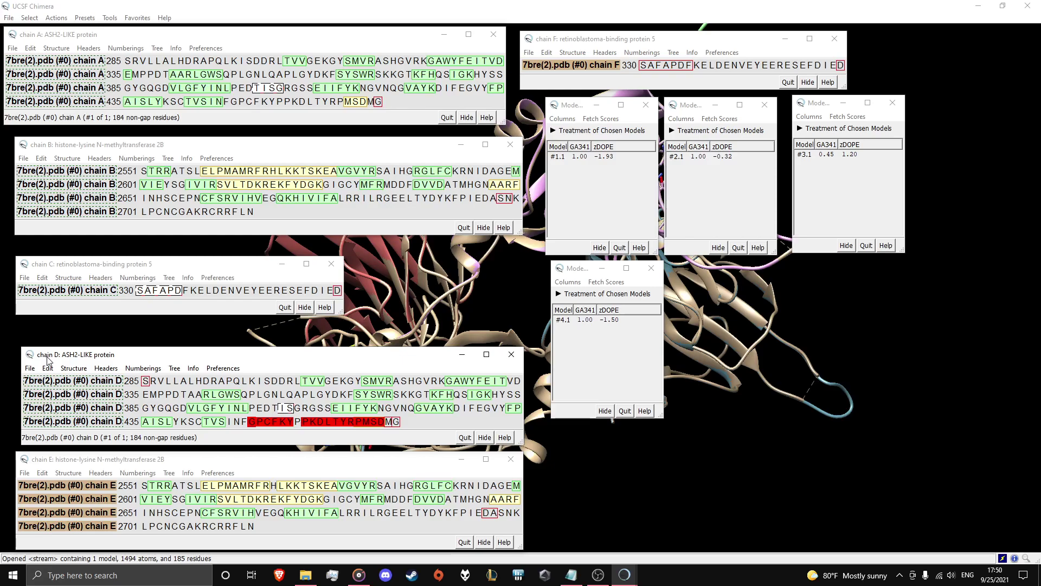
left_click(68, 473)
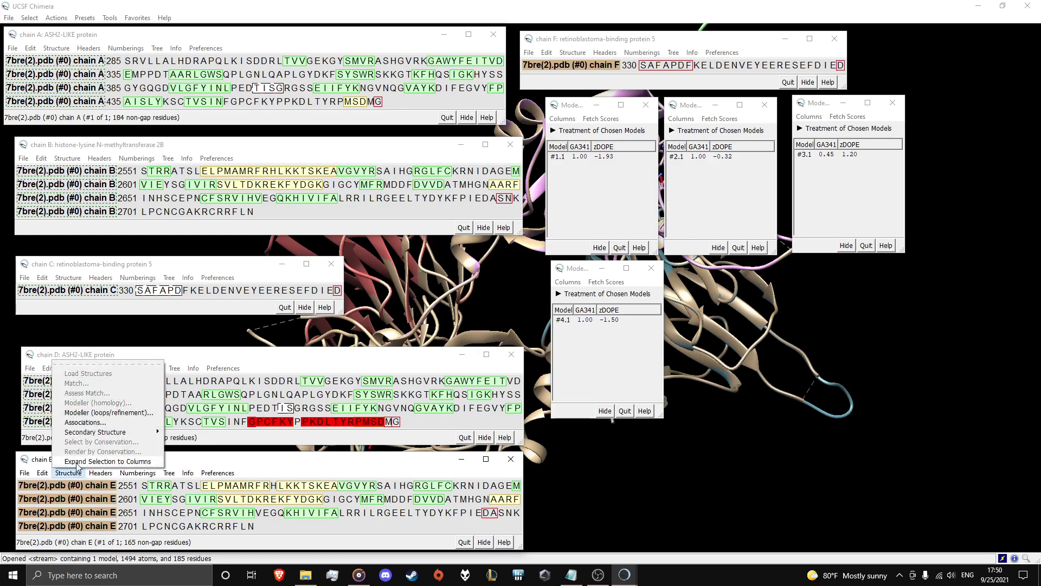
left_click(106, 412)
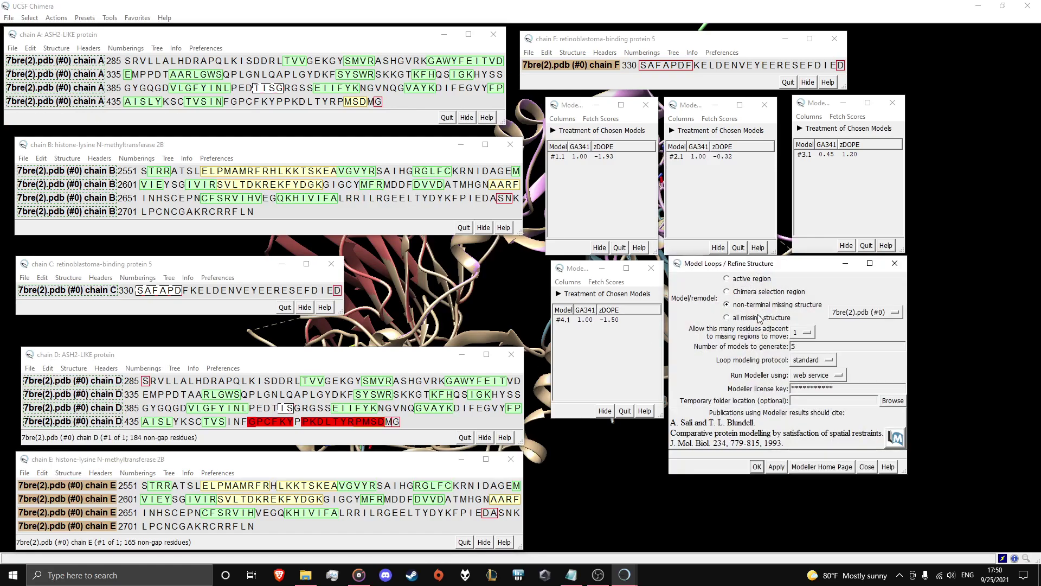
double_click(795, 347)
type("1")
left_click(759, 467)
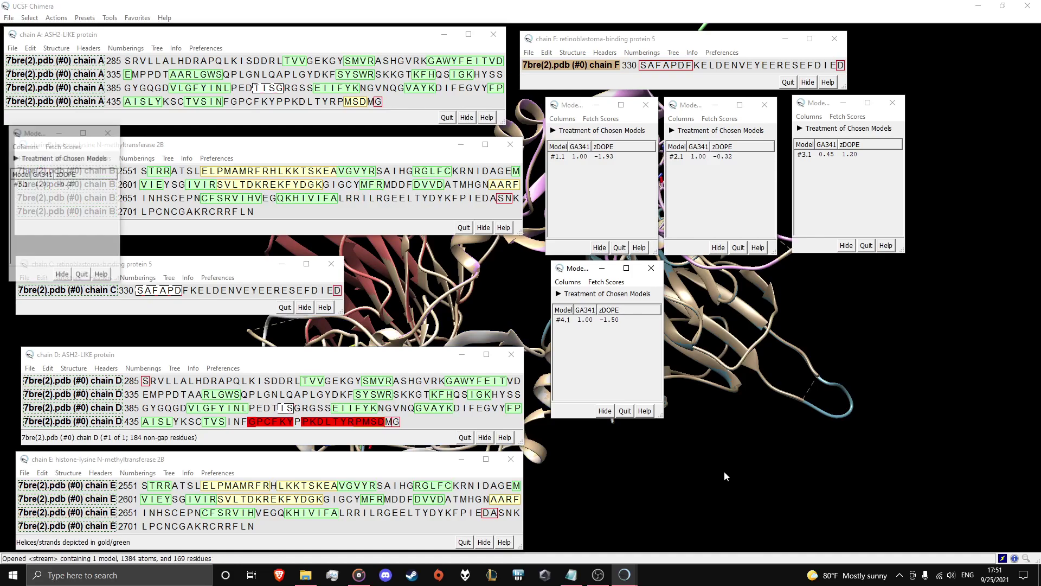
left_click_drag(31, 135, 699, 272)
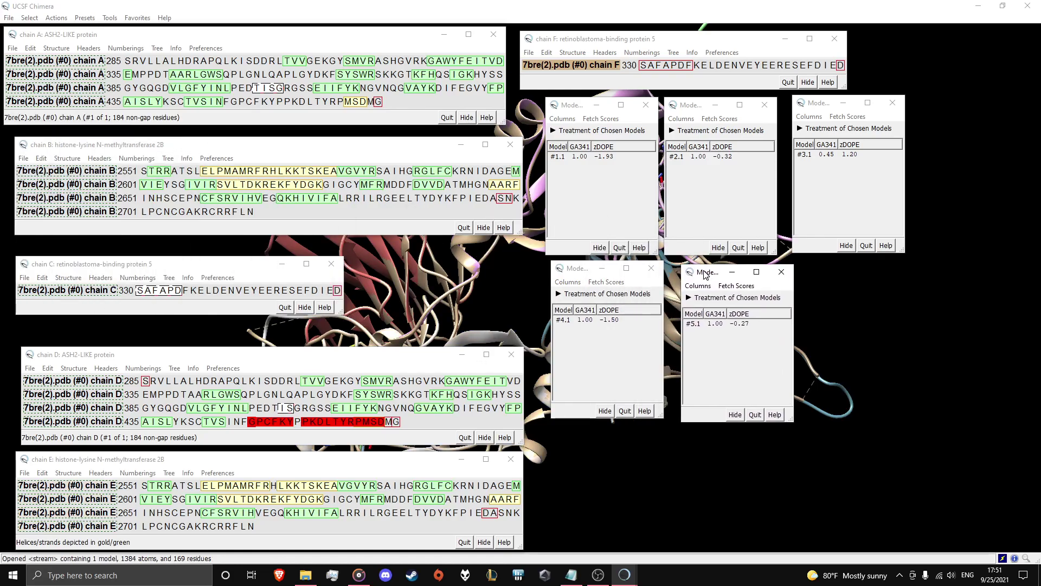
- Select the missing SAFAPDF region in chain F, run Modeller loop refinement on the active region with 1 model, and place the results beside chain E's
left_click(573, 52)
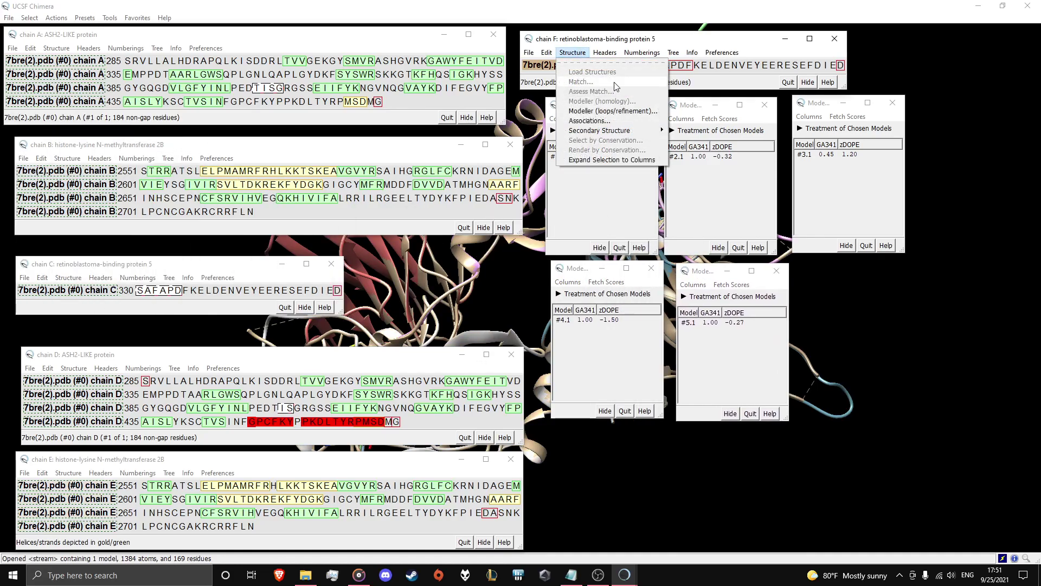
left_click(602, 111)
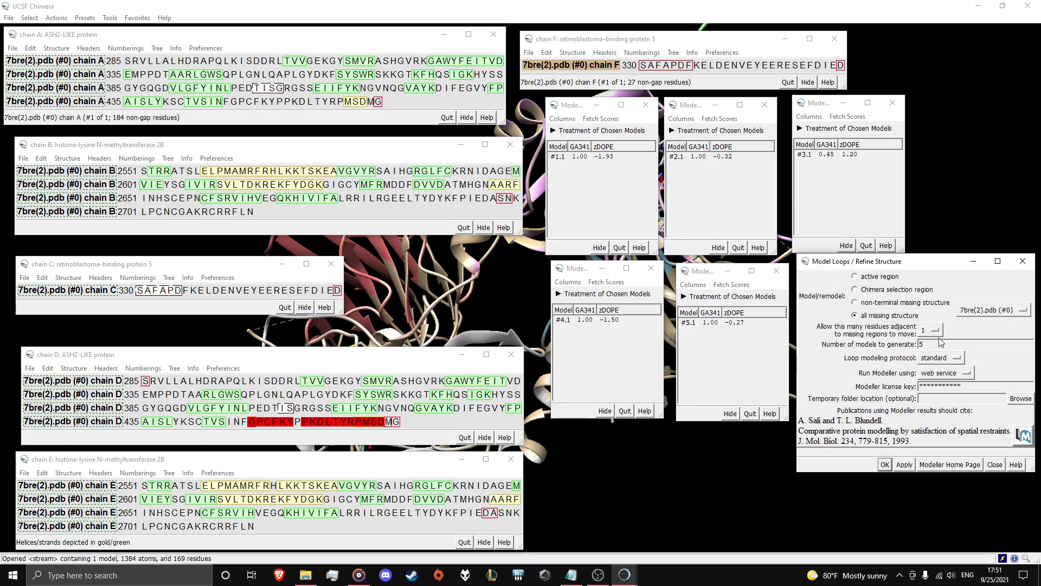
left_click_drag(647, 68, 691, 66)
left_click(855, 276)
key("BackSpace")
type("1")
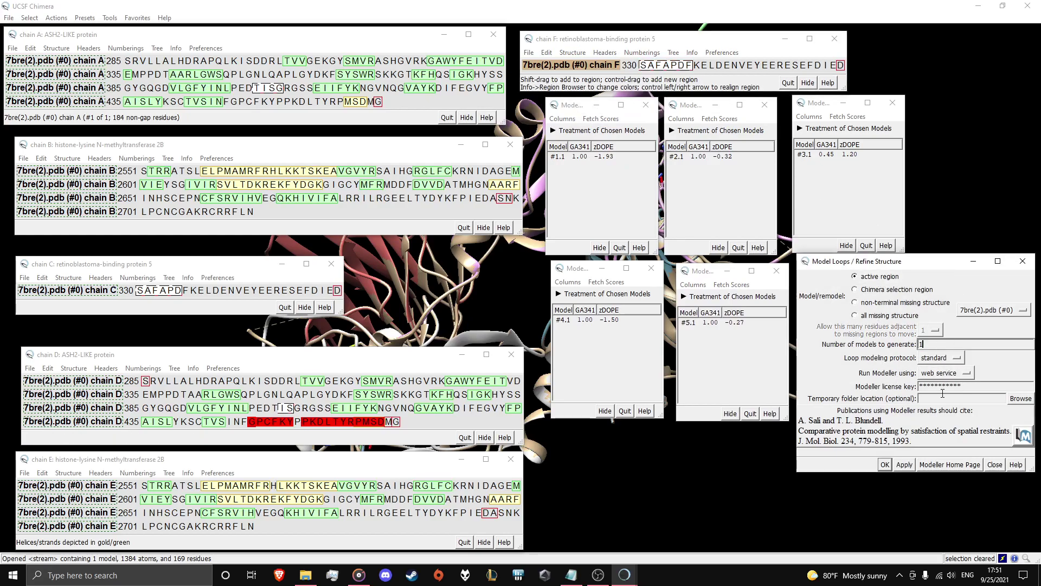
left_click(885, 465)
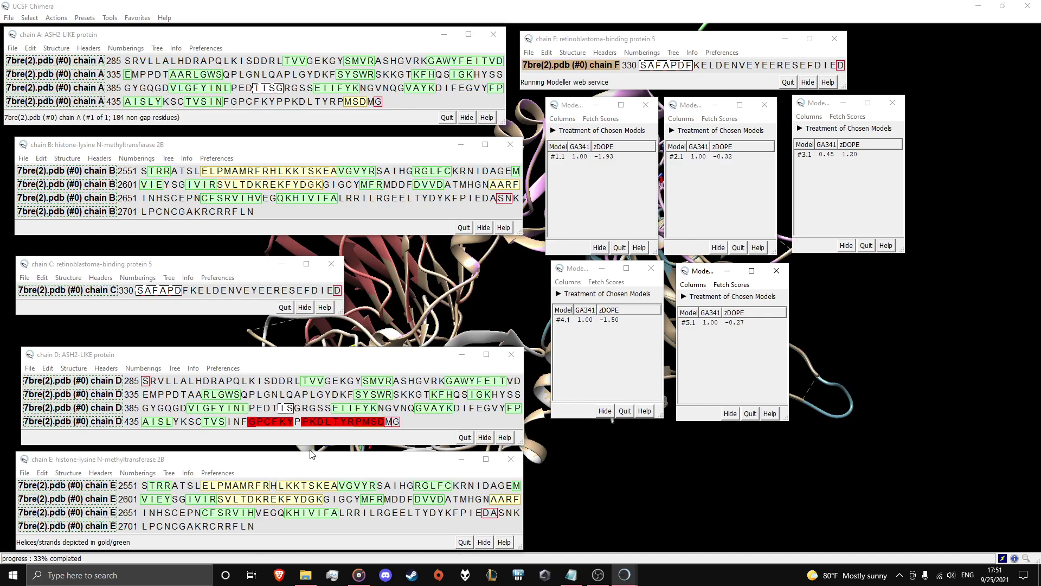
left_click_drag(31, 138, 824, 275)
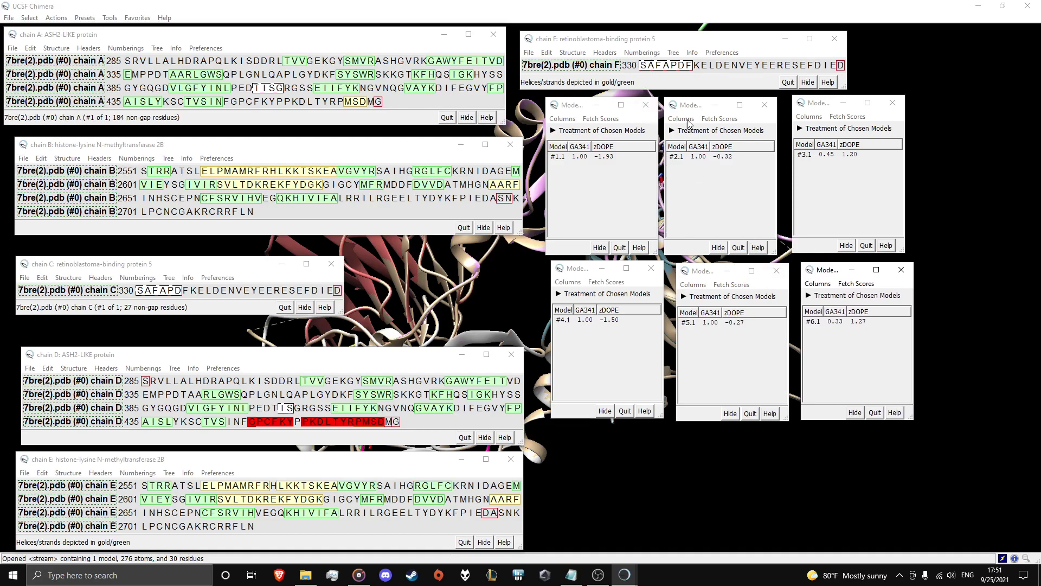
- Minimize all the chain sequence windows and Modeller results windows to clear the view of the structure
left_click(733, 157)
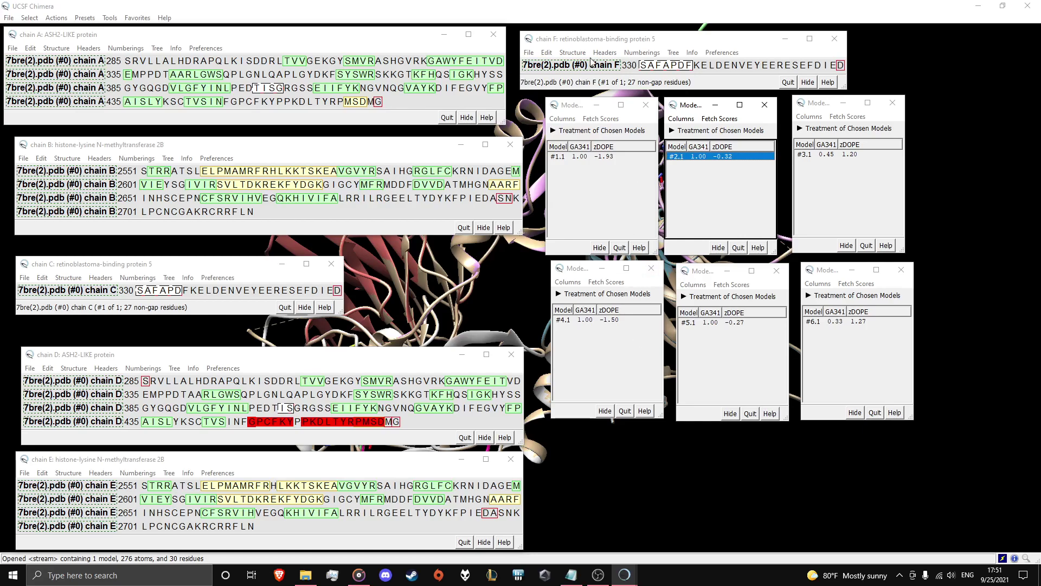
left_click(444, 35)
left_click(461, 144)
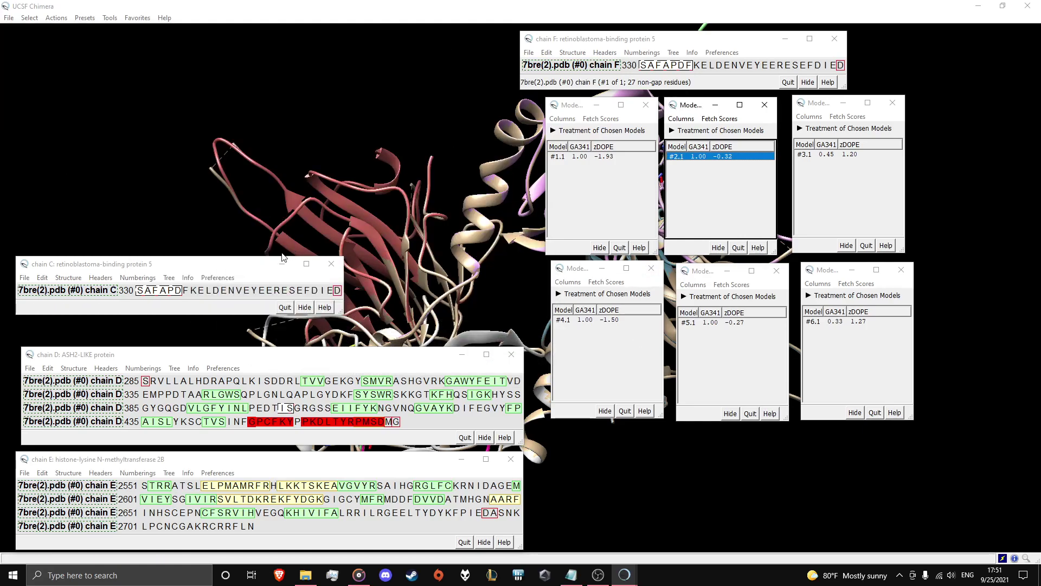
left_click(282, 263)
left_click(462, 354)
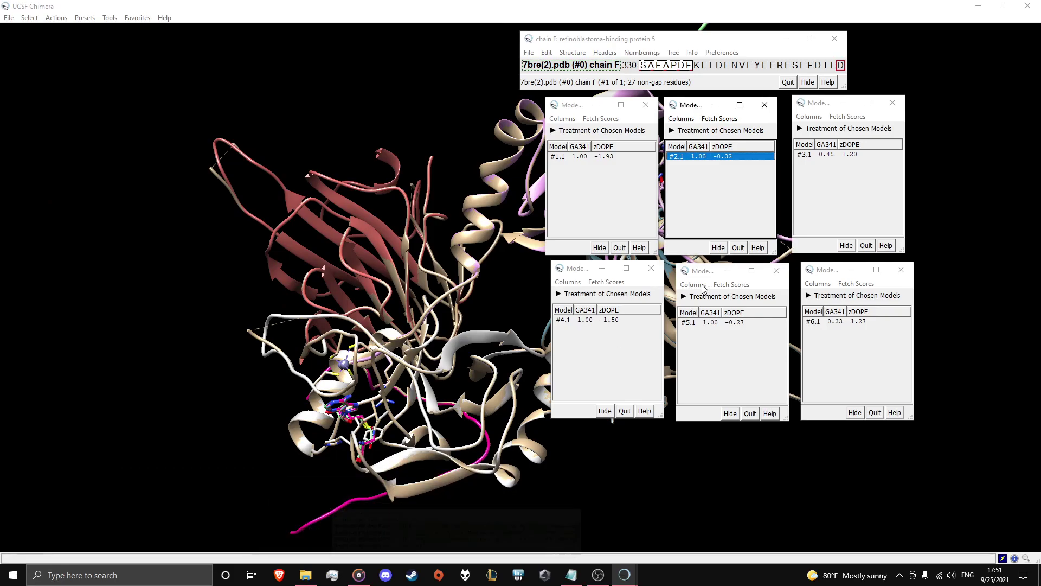
left_click(461, 459)
left_click(601, 268)
left_click(598, 106)
left_click(784, 39)
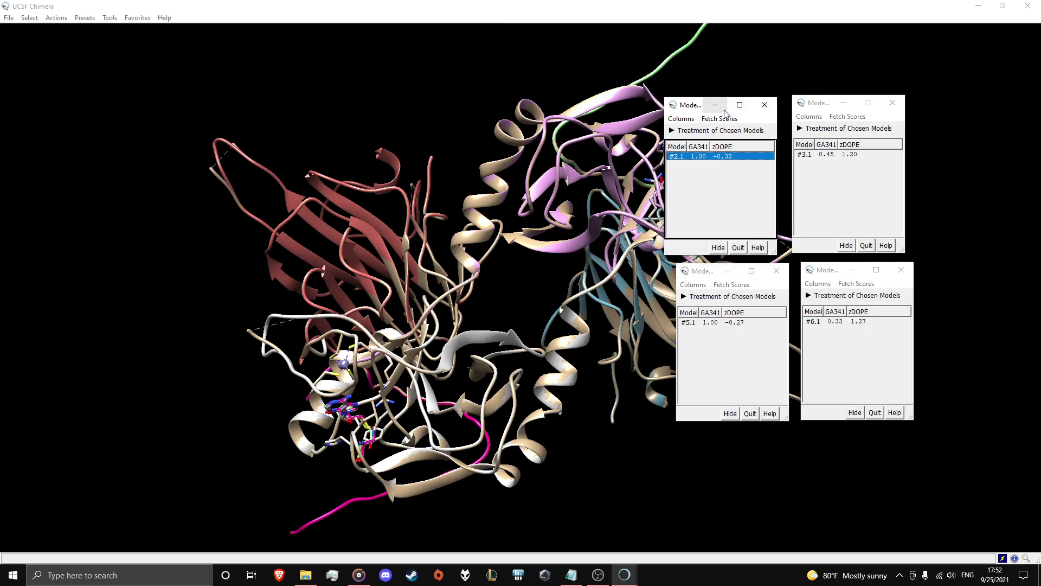
left_click(716, 105)
left_click(843, 102)
left_click(727, 271)
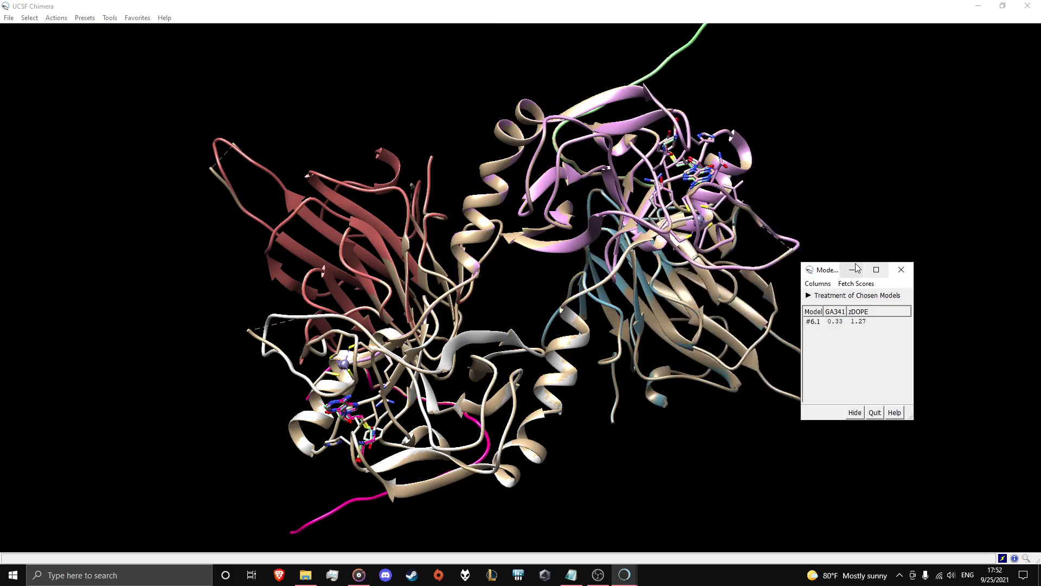
left_click(852, 270)
- Select chain A of the original 7bre(2).pdb, invert the selection within the selected model, and delete those atoms
scroll(715, 283, "down", 2)
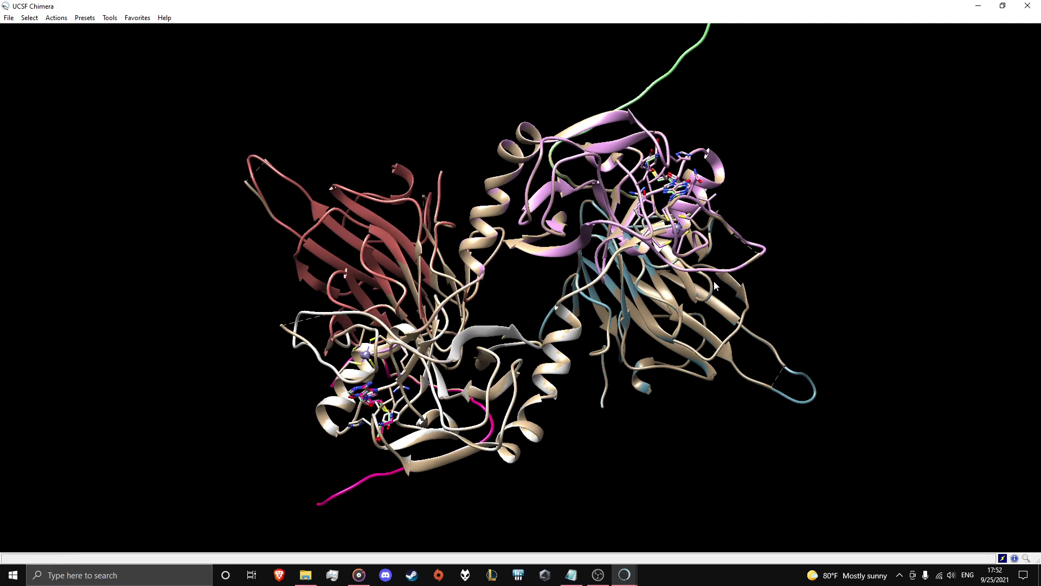
left_click_drag(715, 283, 662, 304)
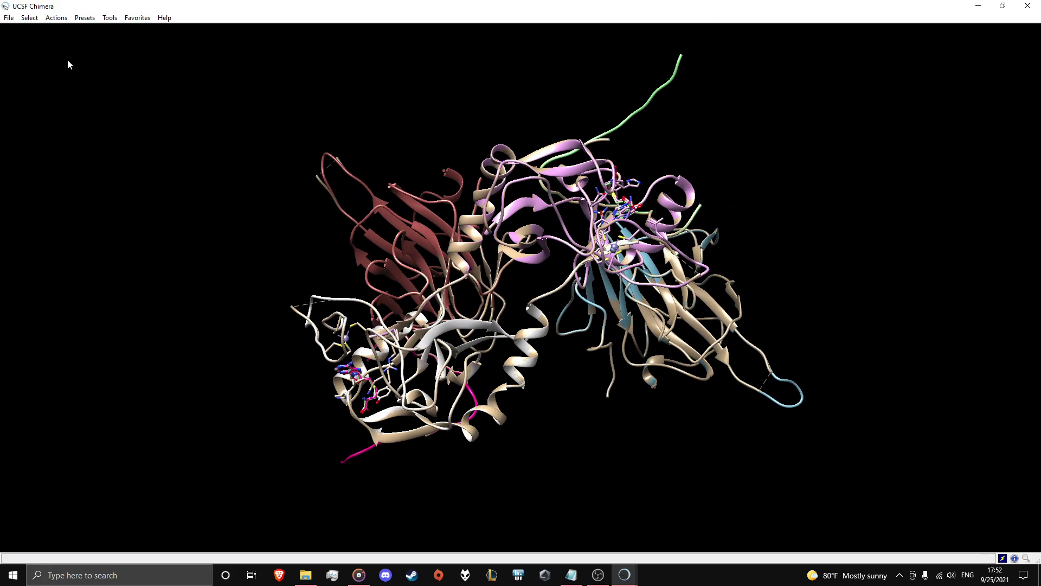
left_click(30, 18)
mouse_move(108, 37)
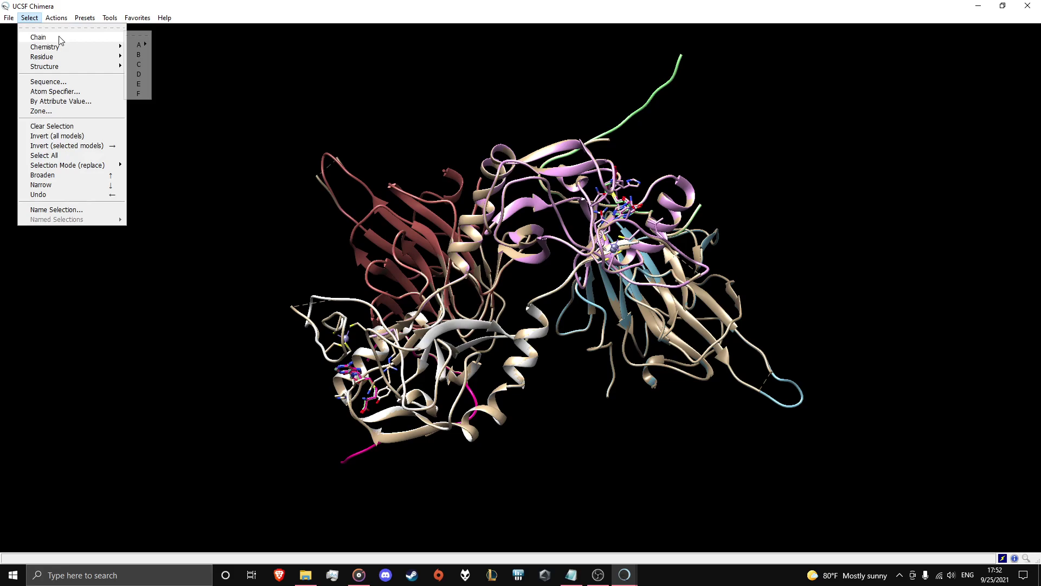
mouse_move(143, 44)
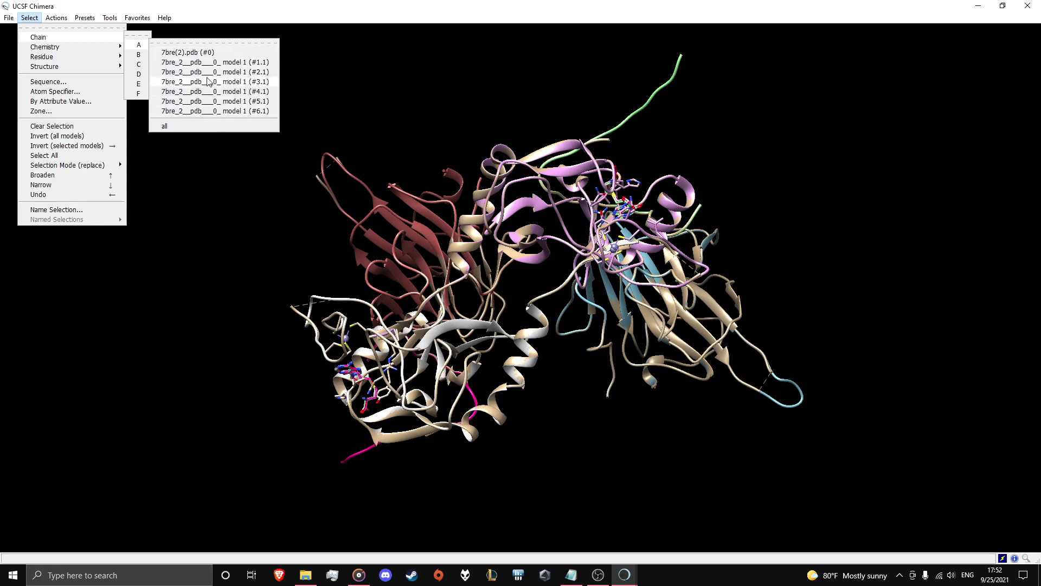
left_click(177, 52)
left_click(29, 17)
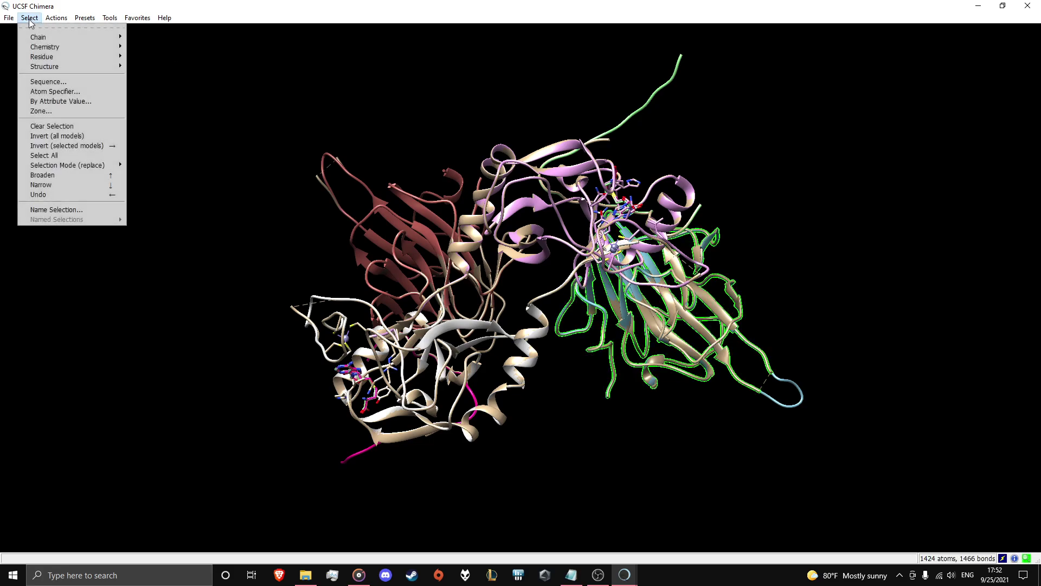
left_click(68, 146)
left_click(56, 18)
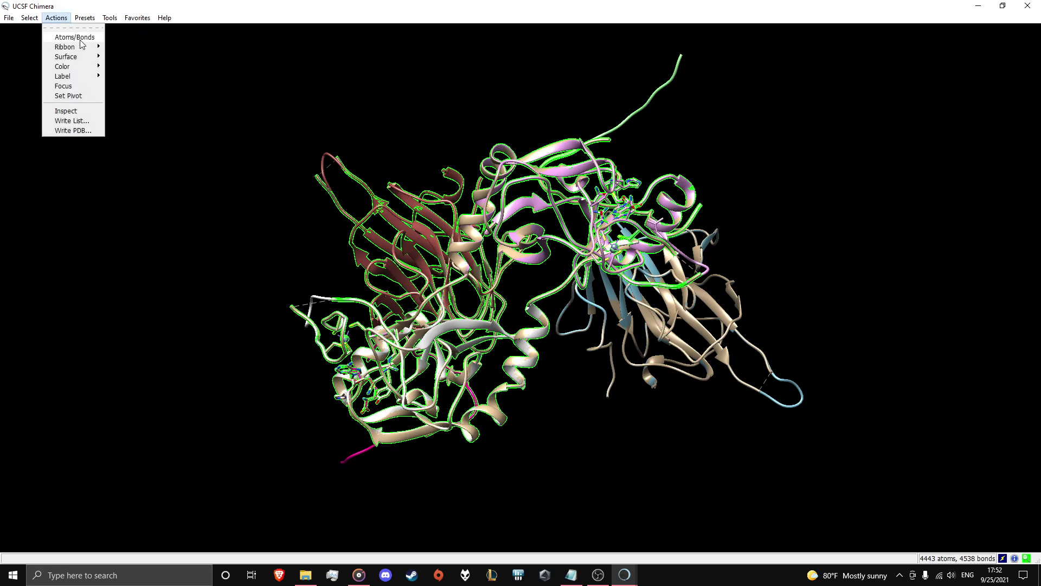
mouse_move(74, 37)
left_click(124, 173)
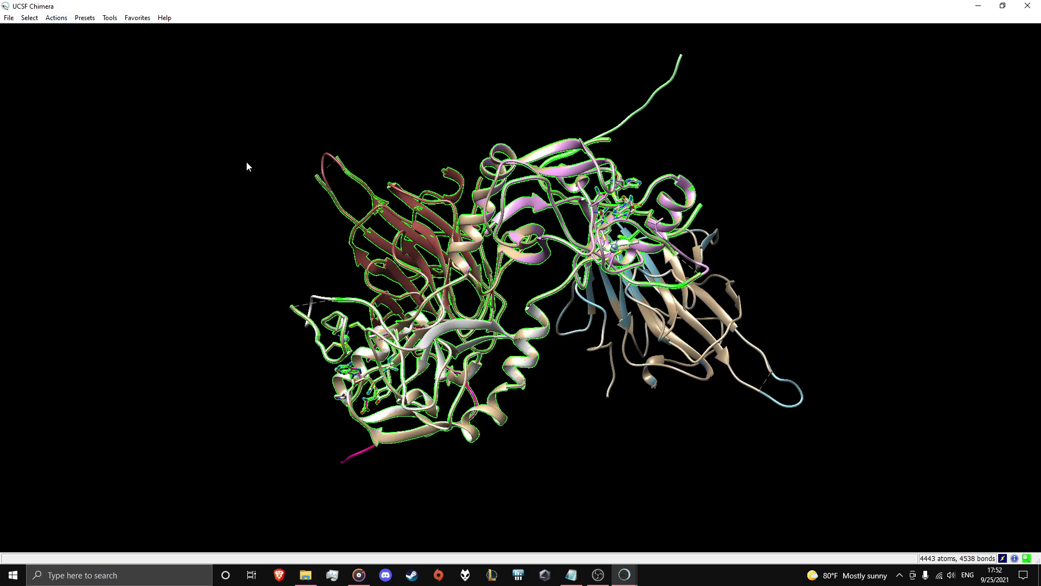
- Select the remaining chain A of the original 7bre(2).pdb (#0) and delete its atoms
left_click(29, 17)
mouse_move(63, 37)
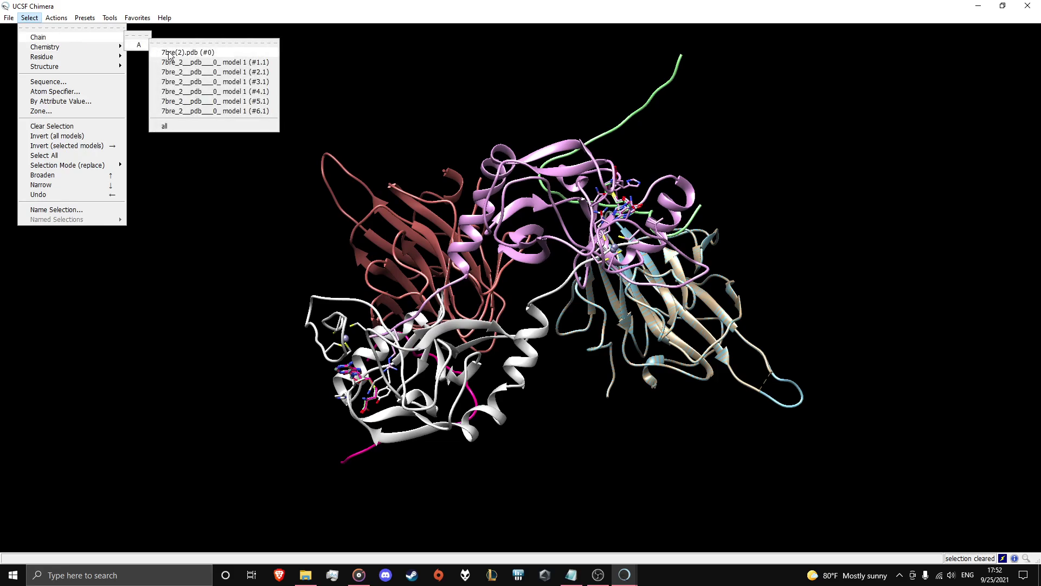
left_click(170, 53)
left_click(29, 18)
left_click(56, 17)
mouse_move(71, 40)
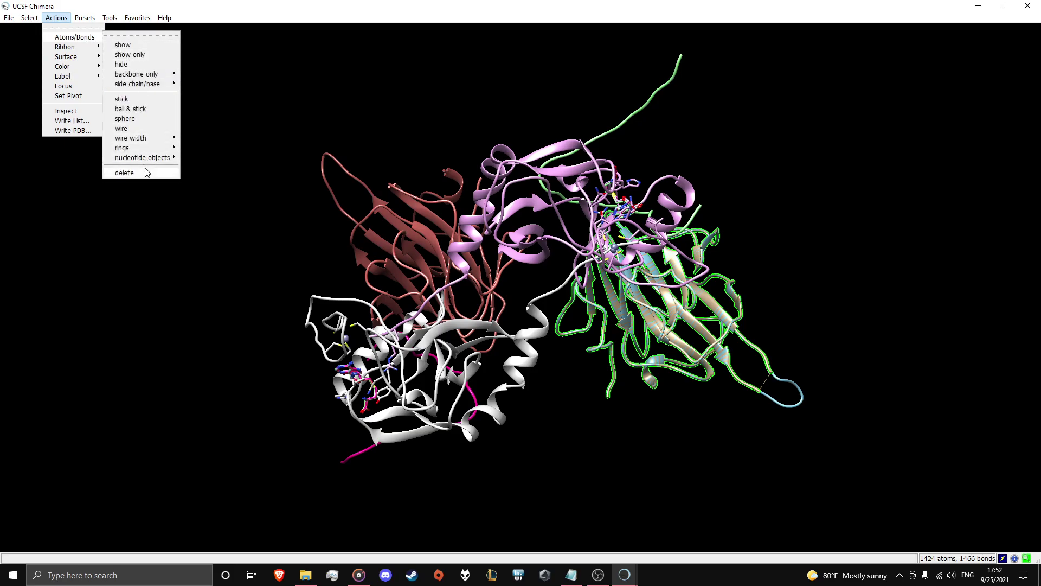
left_click(149, 173)
- Save all the chain models together in a single PDB file named Test02
left_click_drag(442, 314, 567, 332)
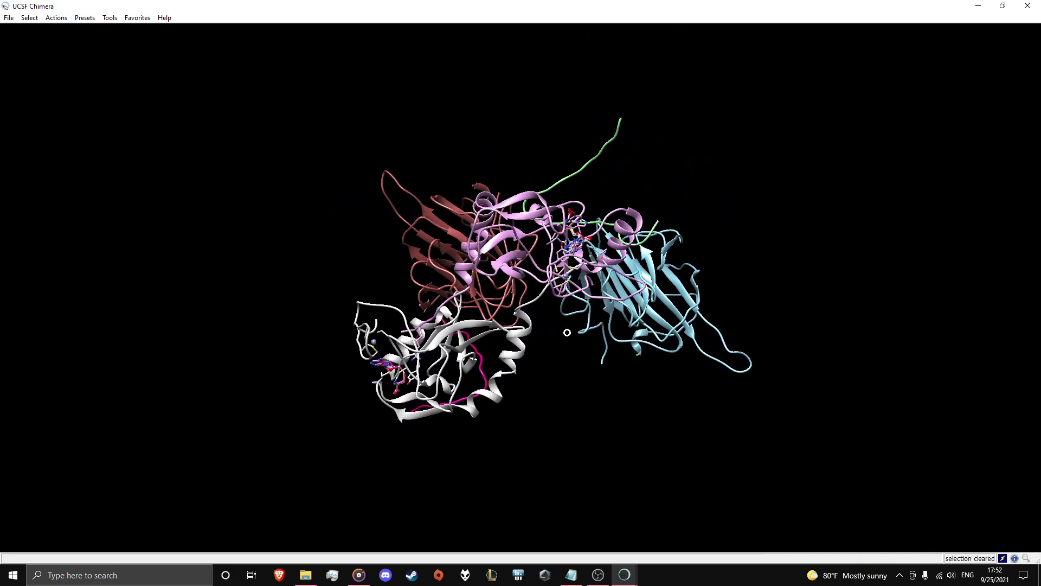
scroll(555, 328, "up", 1)
left_click(8, 17)
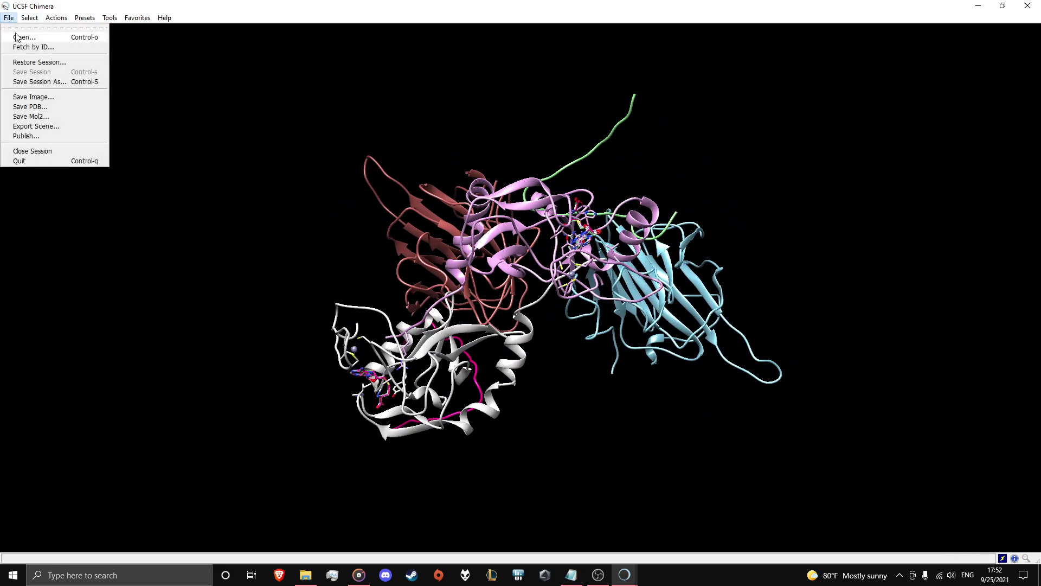
left_click(57, 107)
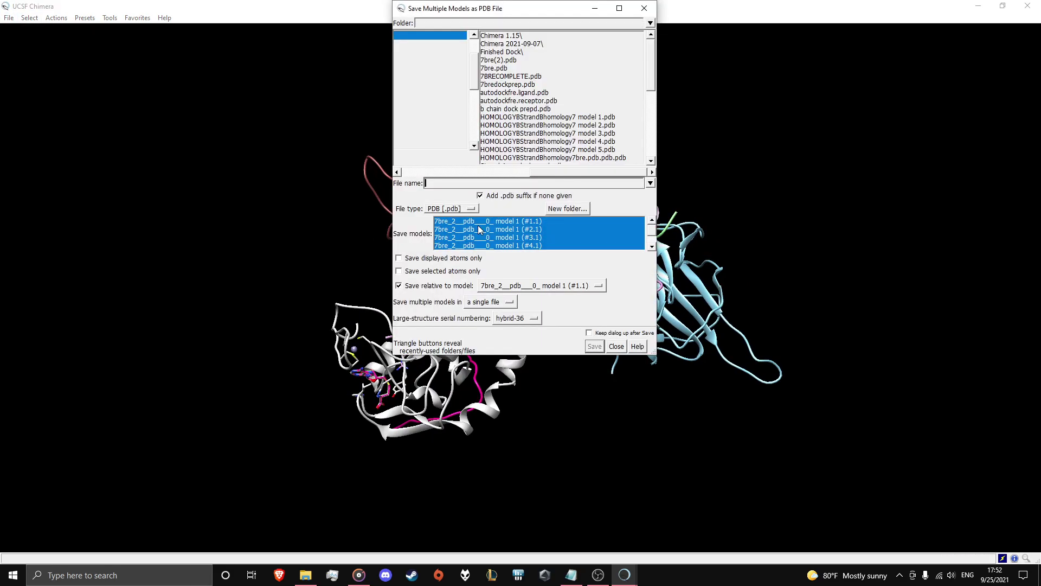
type("Test02")
left_click(595, 347)
- Show the chain A sequences of all six completed models, #1.1 through #6.1
left_click_drag(617, 271, 599, 374)
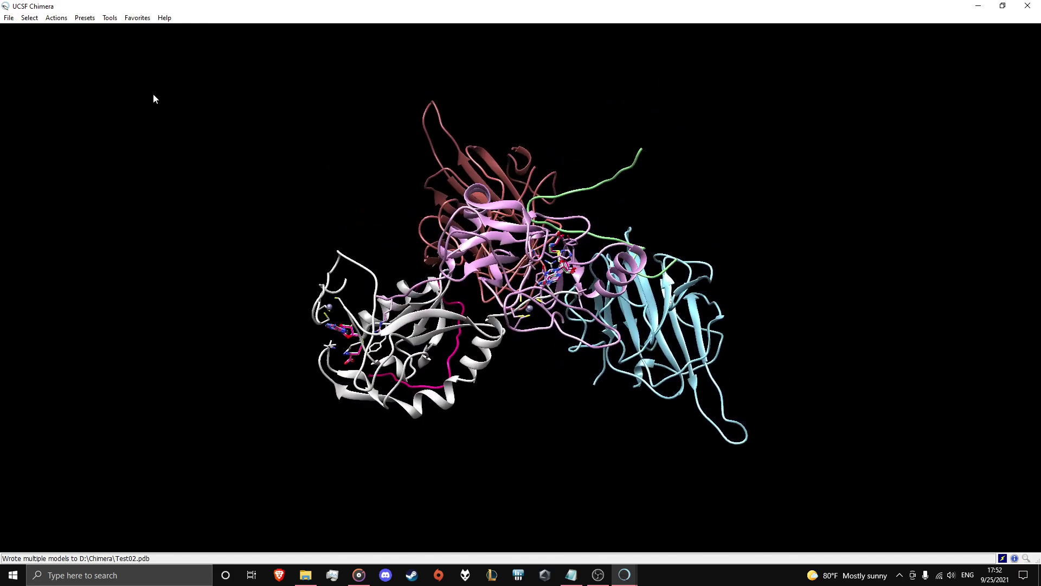
left_click(109, 19)
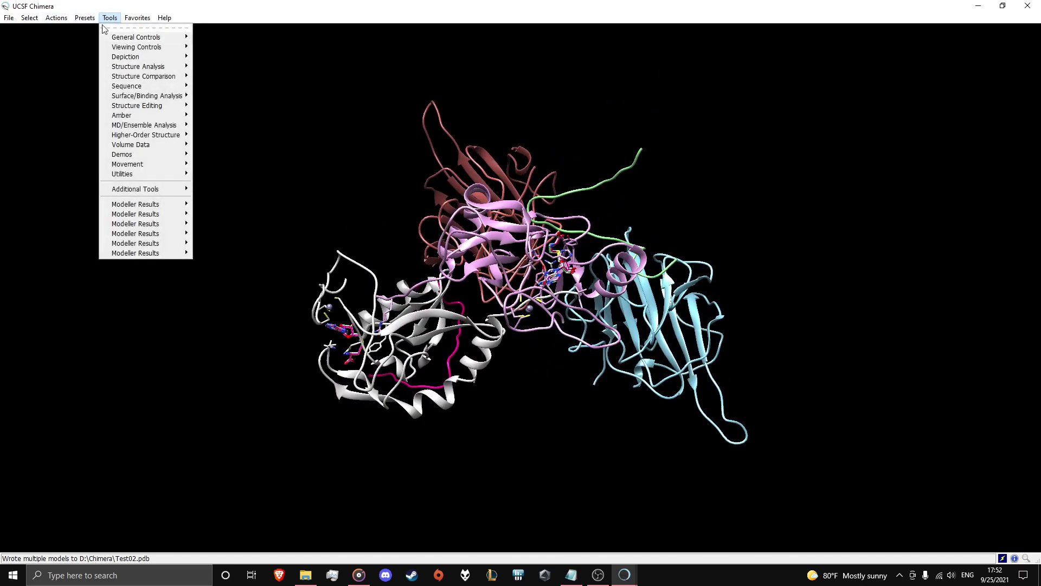
mouse_move(184, 89)
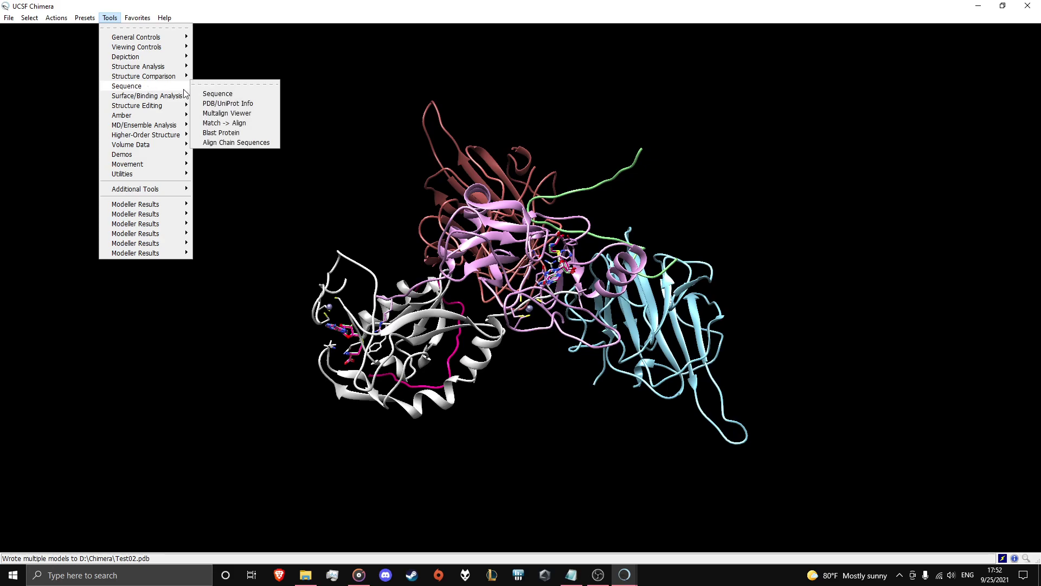
left_click(217, 94)
left_click(531, 116)
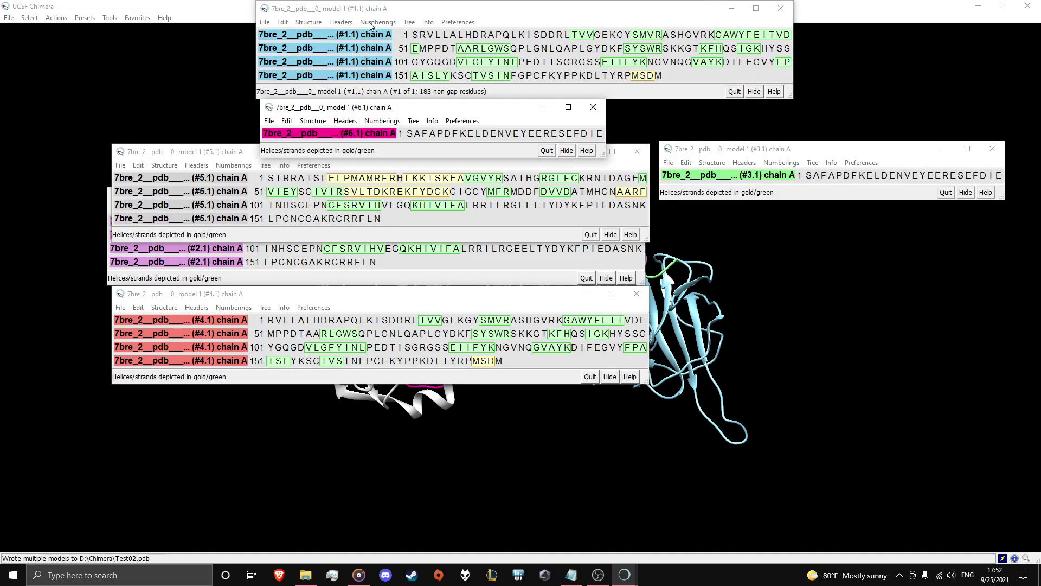
- Arrange the sequence windows of models #1.1, #5.1, #2.1 and #4.1 in one column without overlap
left_click_drag(358, 15, 125, 52)
left_click_drag(168, 158, 90, 165)
left_click_drag(280, 300, 190, 426)
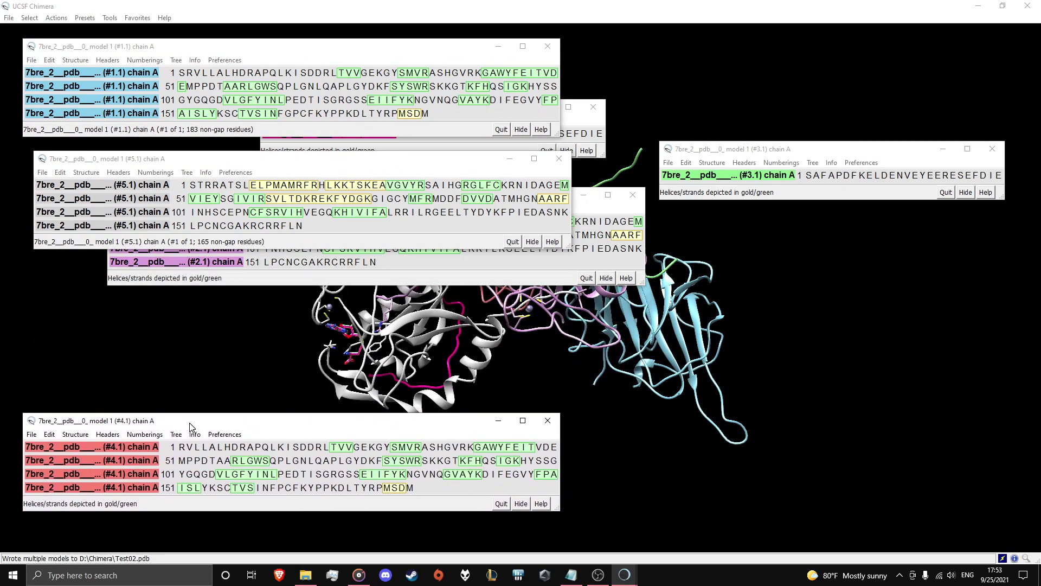
left_click(463, 276)
left_click_drag(370, 201, 304, 293)
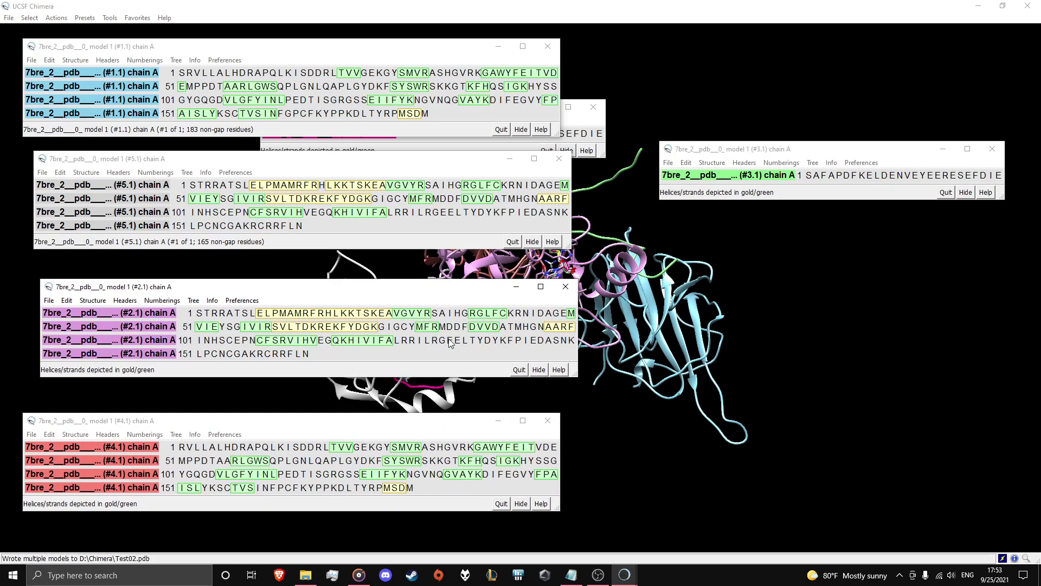
- Place the short sequence windows of models #6.1 and #3.1 apart from each other, beside the column of longer sequences
left_click_drag(729, 154, 697, 255)
left_click(577, 128)
left_click_drag(423, 109, 766, 78)
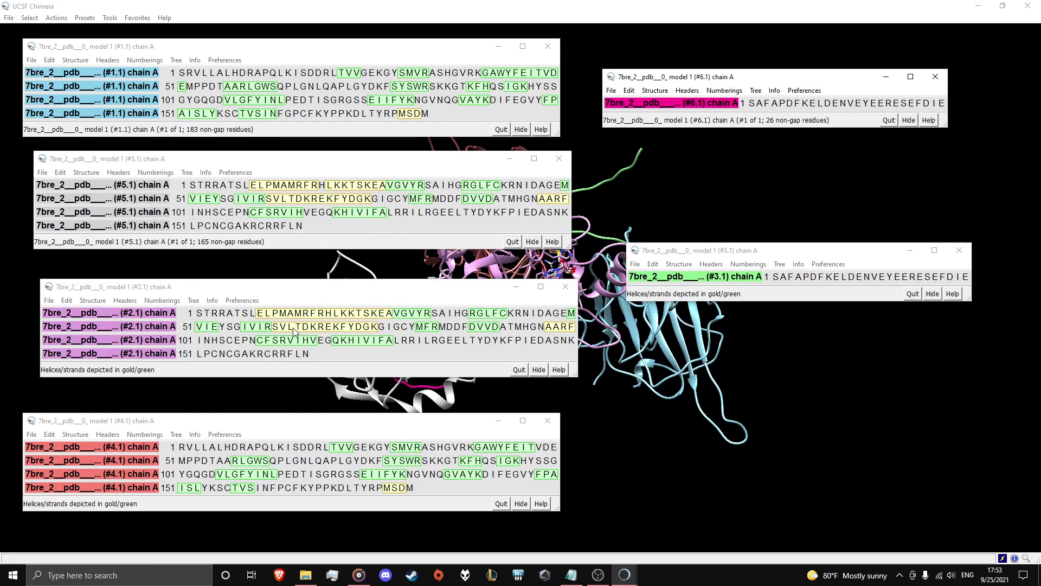
- Line up the #2.1 and #5.1 sequence windows to compare their residues, and bring the structure view back to the front
left_click_drag(257, 287, 229, 281)
left_click(74, 161)
left_click_drag(74, 161, 52, 162)
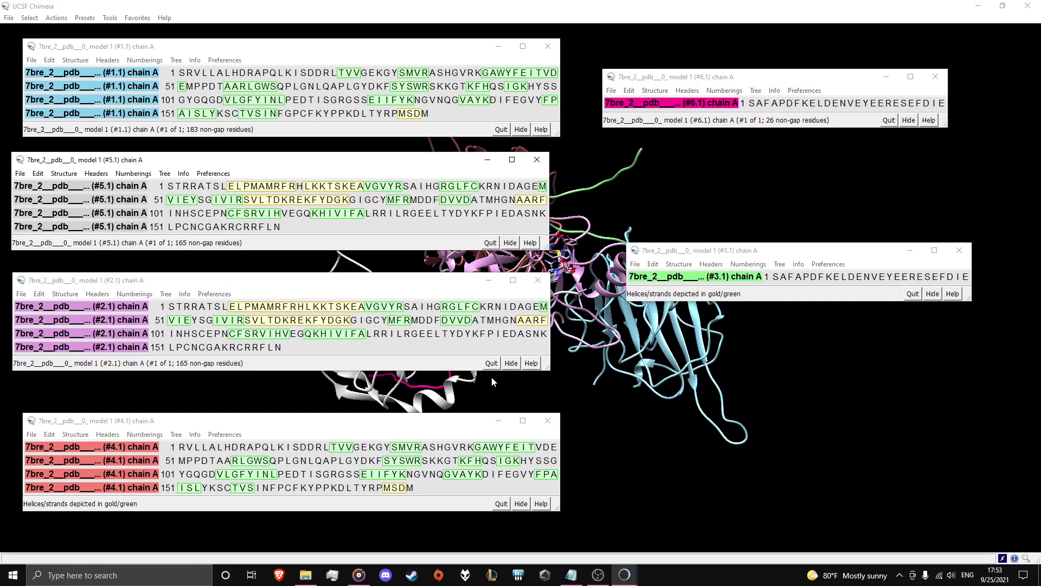
left_click(301, 4)
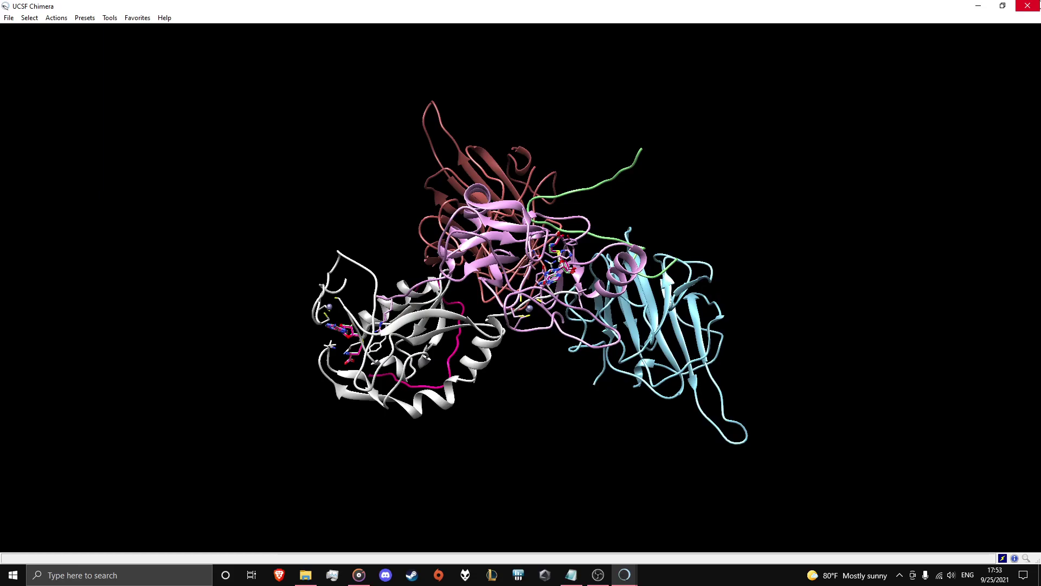